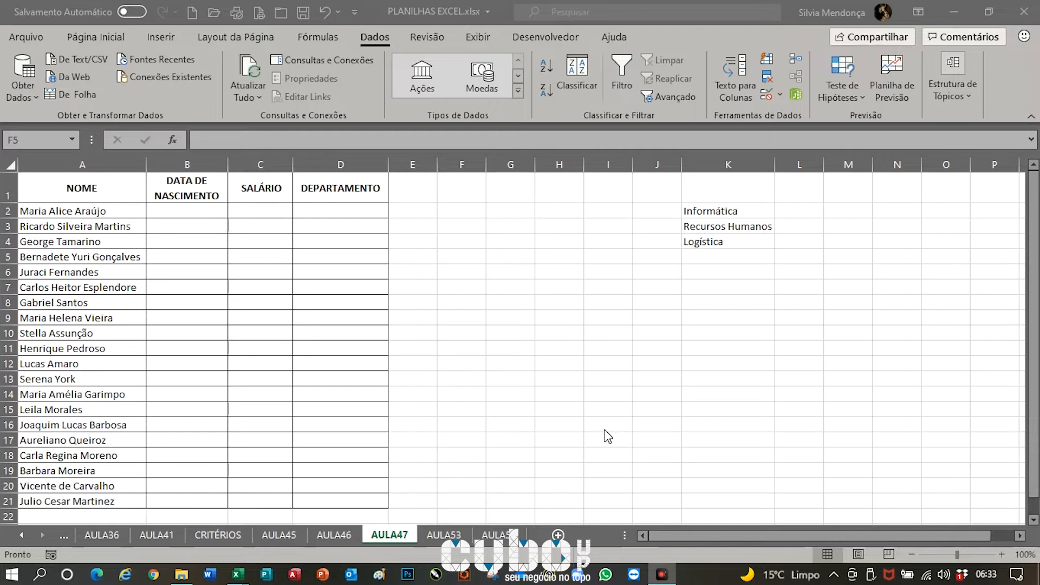
Open data validation for the birth date cells B2:B21 and allow only the Data (date) type
{"action": "left_click", "coordinate": [186, 215]}
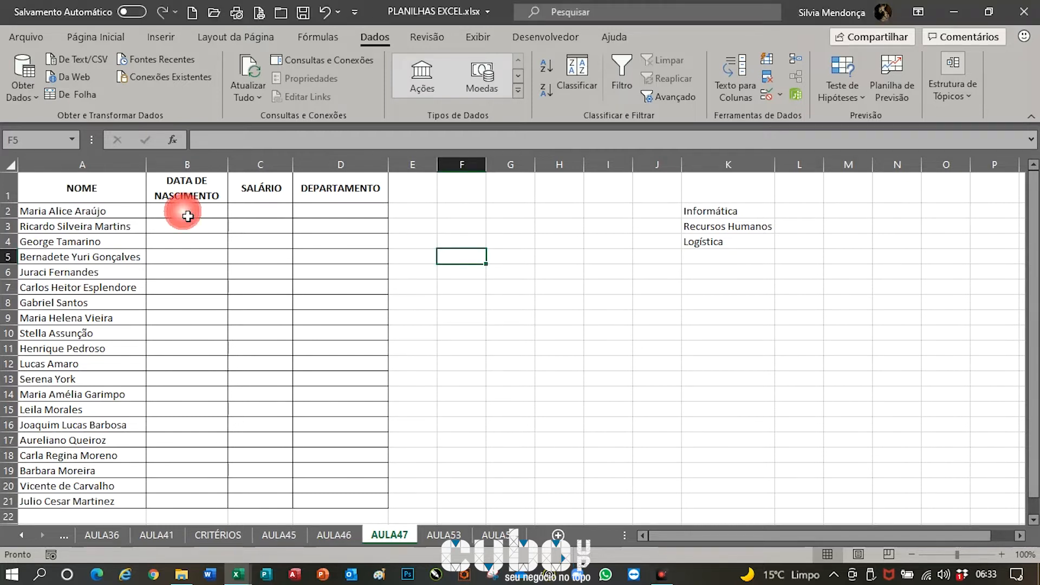
{"action": "left_click", "coordinate": [187, 217]}
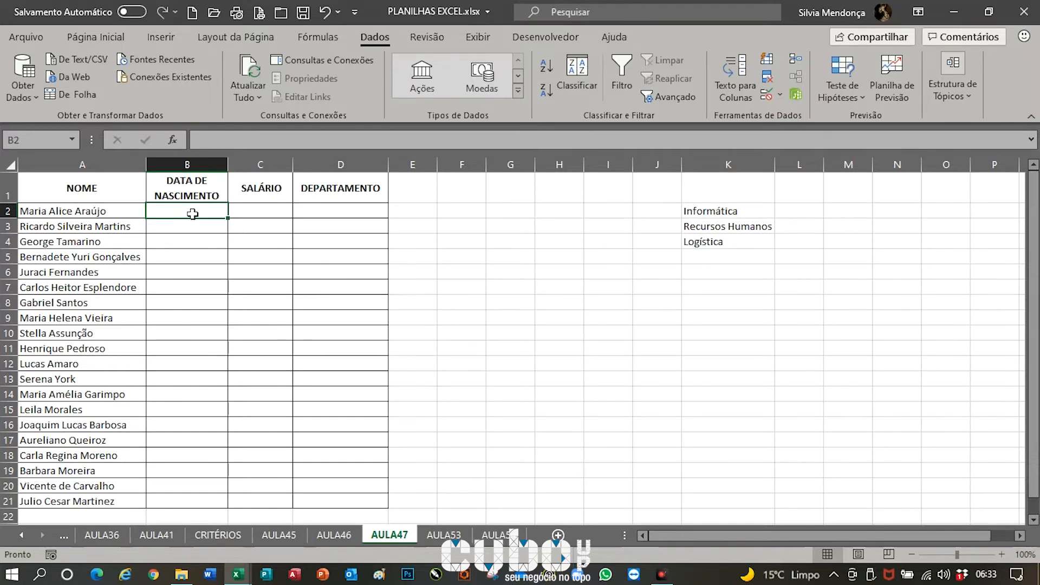
{"action": "left_click_drag", "start_coordinate": [193, 214], "coordinate": [189, 496]}
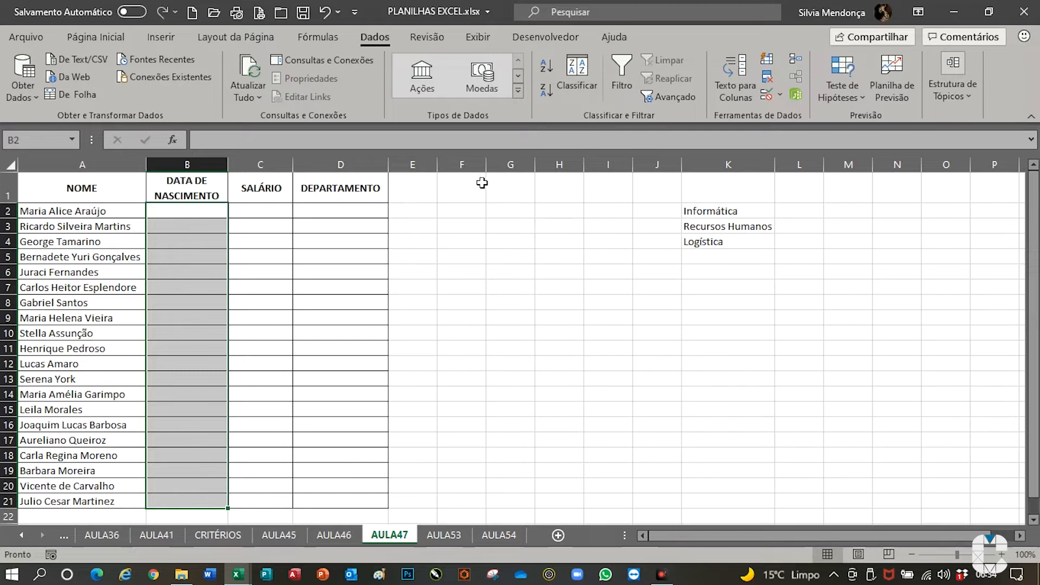
{"action": "left_click", "coordinate": [769, 95]}
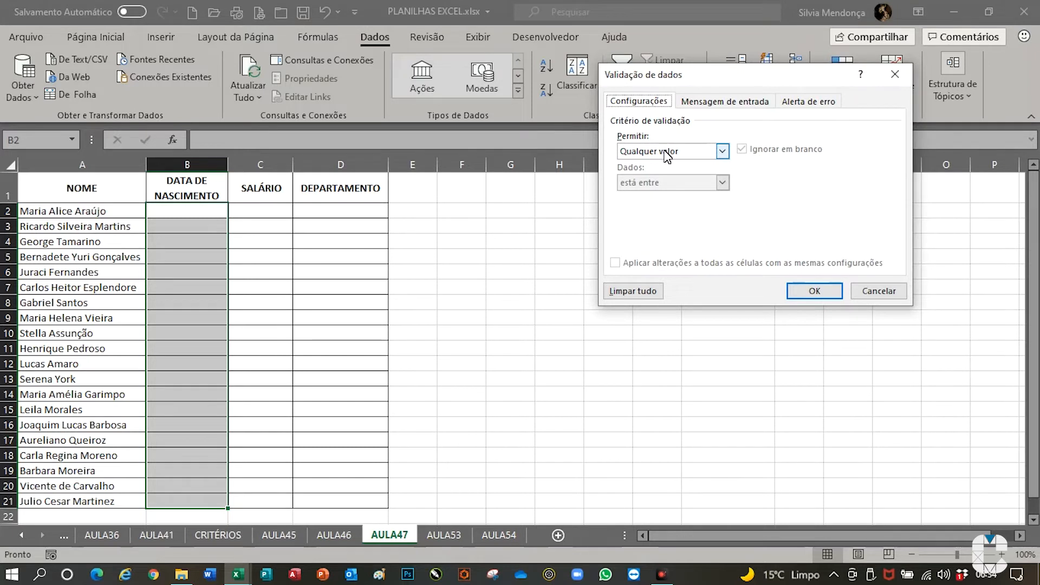
{"action": "left_click", "coordinate": [723, 151]}
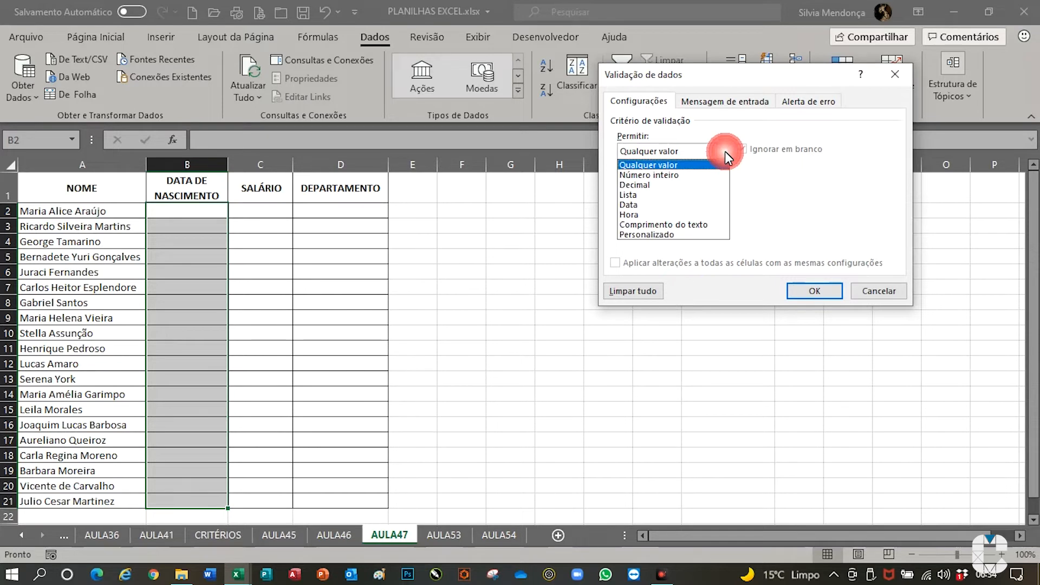
{"action": "left_click", "coordinate": [640, 208]}
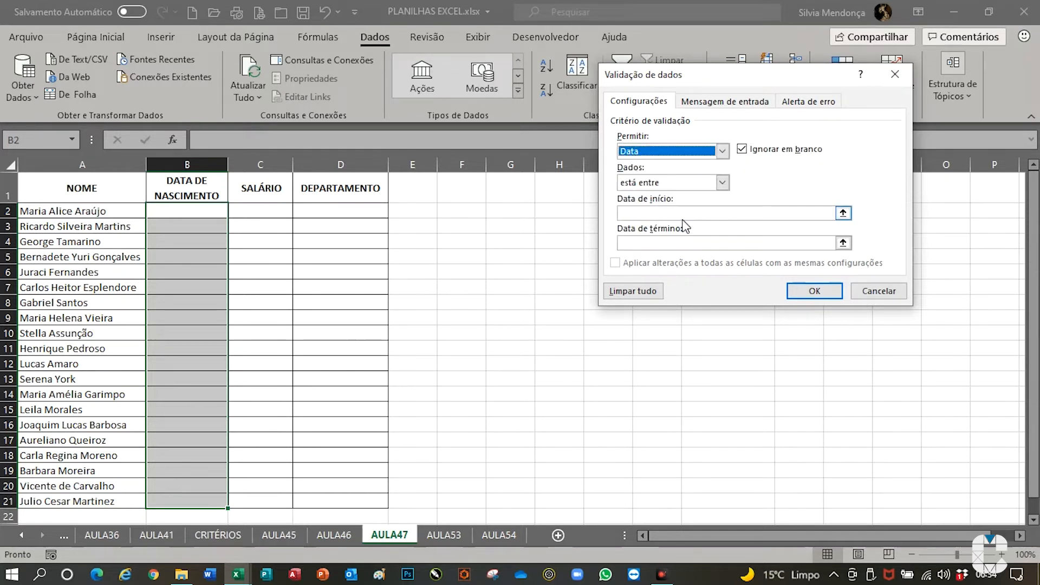
Restrict the dates to less than or equal to 01/01/2002 and apply the validation rule
{"action": "left_click", "coordinate": [723, 182]}
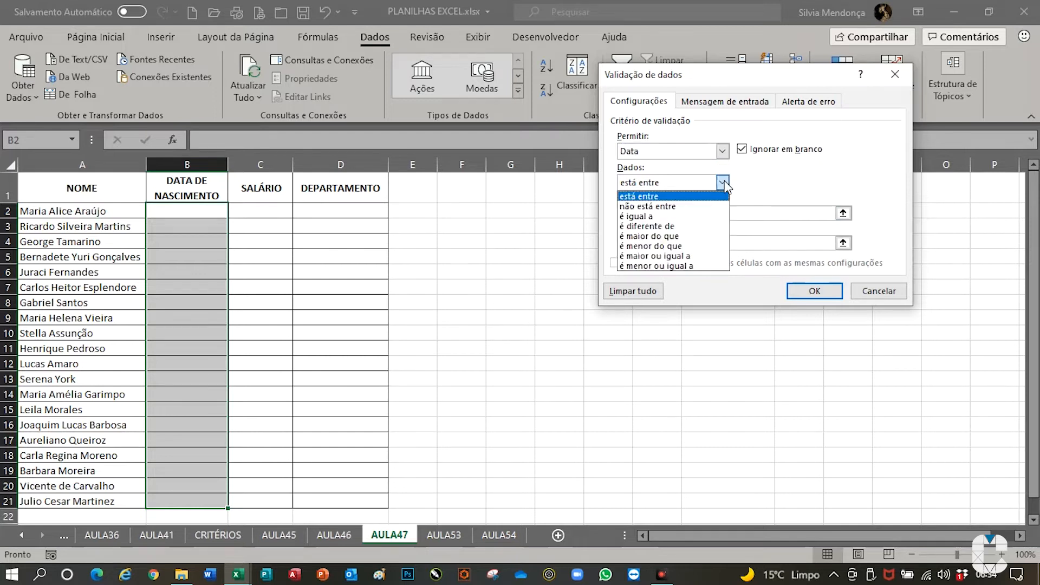
{"action": "left_click", "coordinate": [666, 266]}
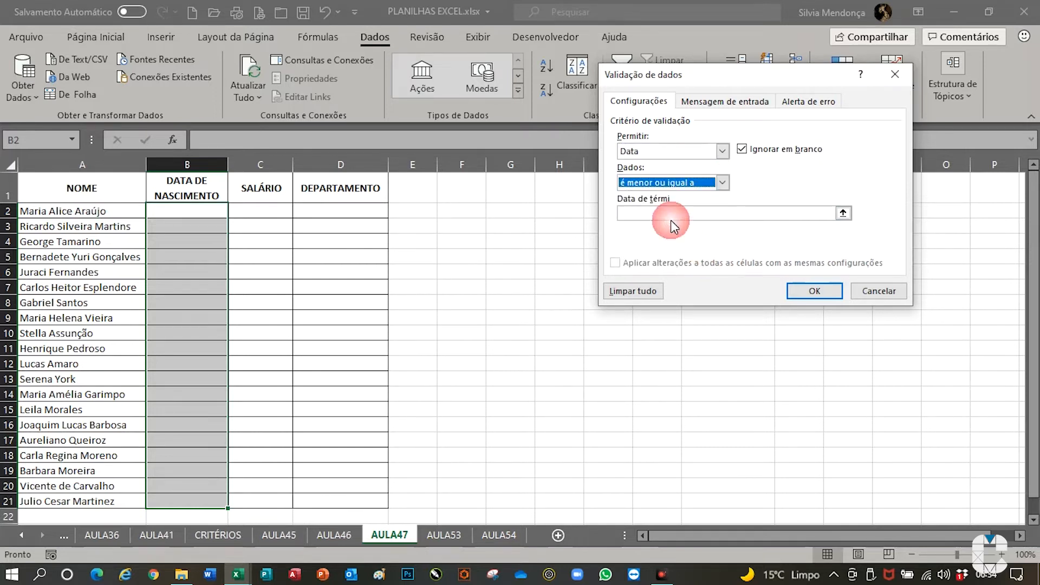
{"action": "left_click", "coordinate": [640, 212]}
{"action": "type", "text": "0"}
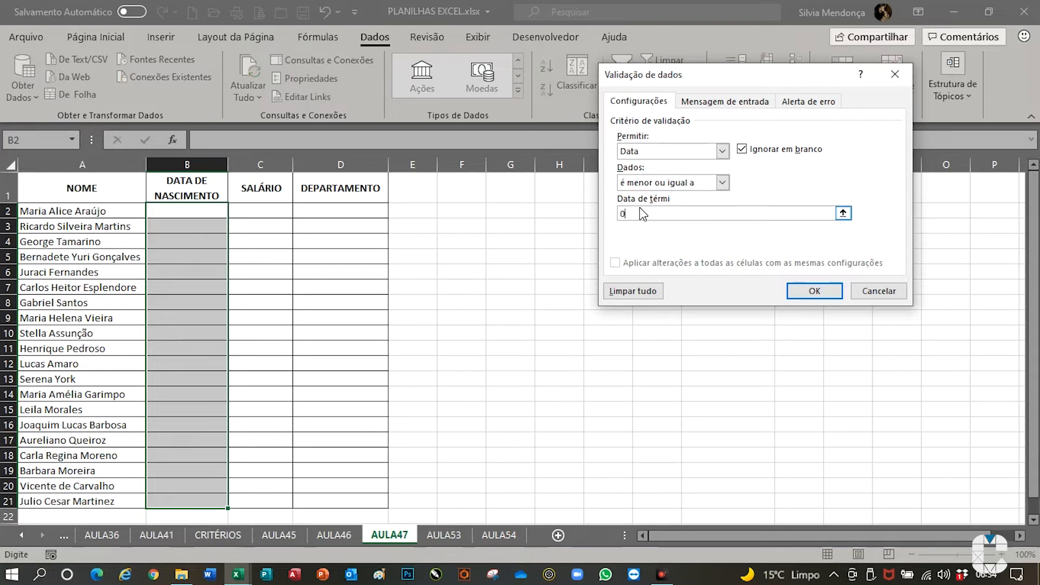
{"action": "type", "text": "1/01/2002"}
{"action": "left_click", "coordinate": [815, 291]}
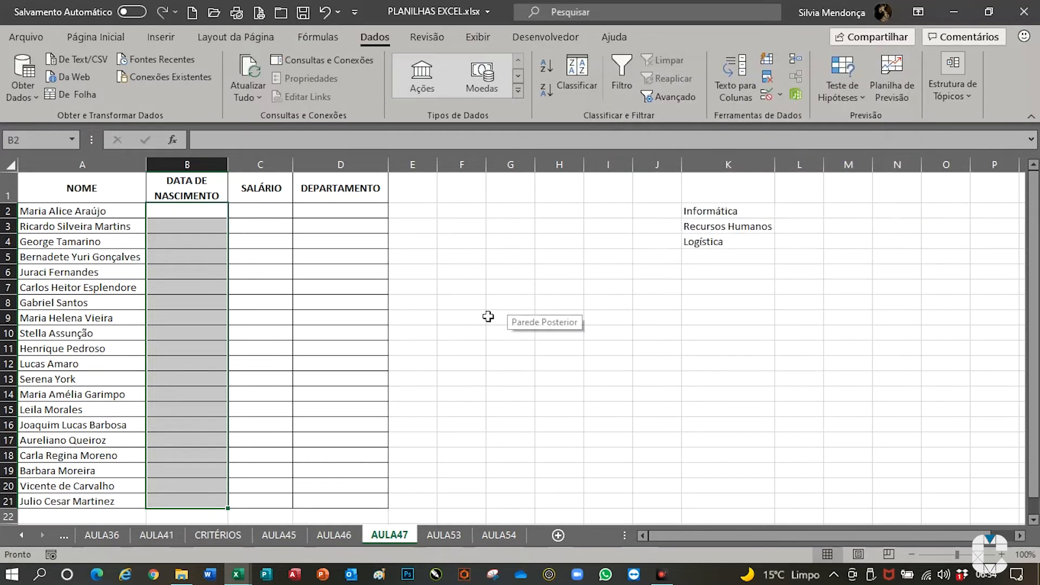
Try to enter a birth date past the allowed limit in cell B2, and cancel the entry
{"action": "left_click", "coordinate": [185, 214]}
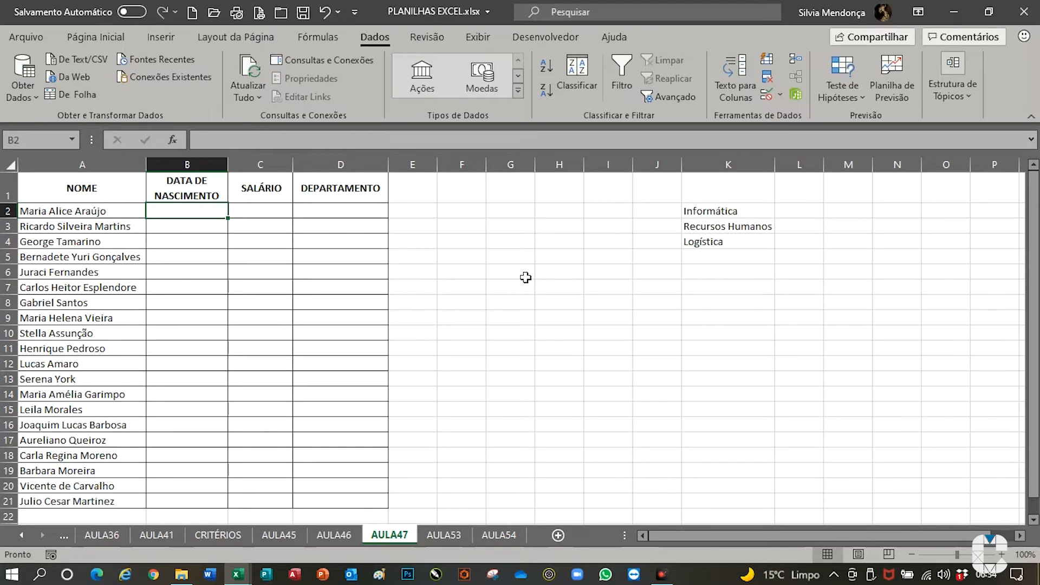
{"action": "type", "text": "10/01/2002"}
{"action": "key", "text": "Return"}
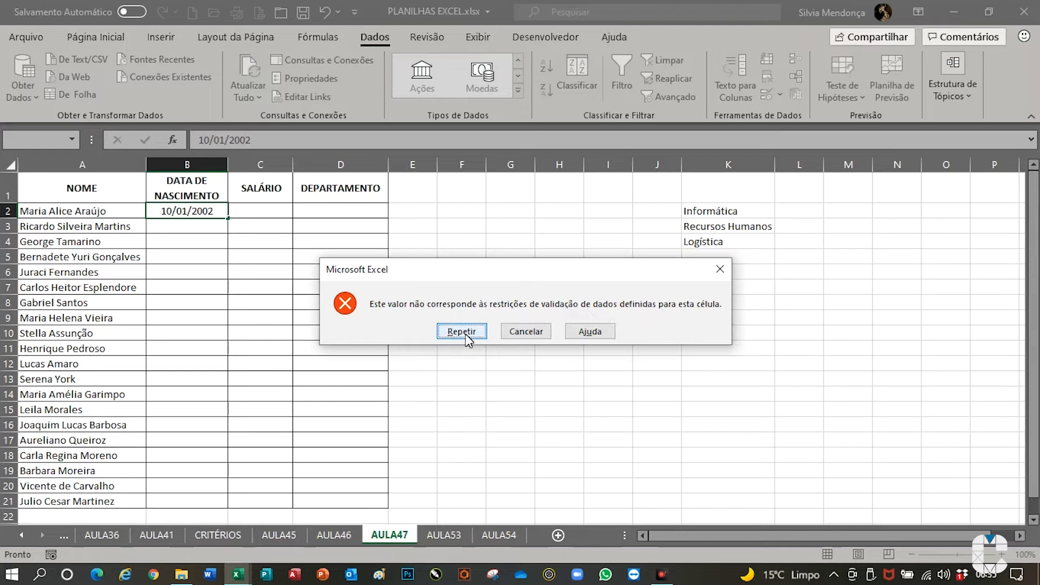
{"action": "left_click", "coordinate": [521, 333]}
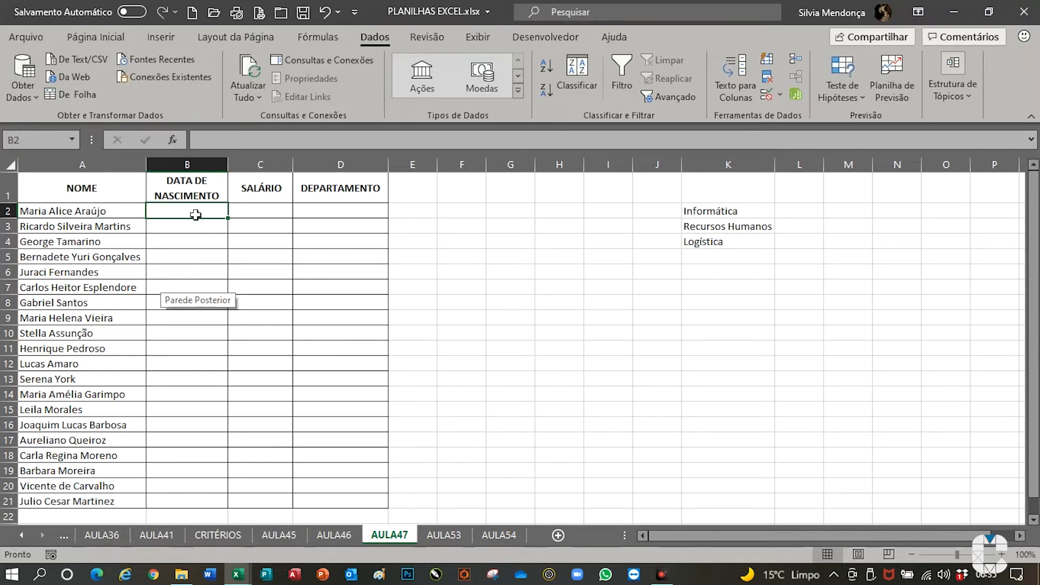
Give the validation of B2:B21 an input message titled "ATENÇÃO" reading "A data deve ser menor ou igual a 01/01/2002"
{"action": "left_click_drag", "start_coordinate": [197, 211], "coordinate": [174, 502]}
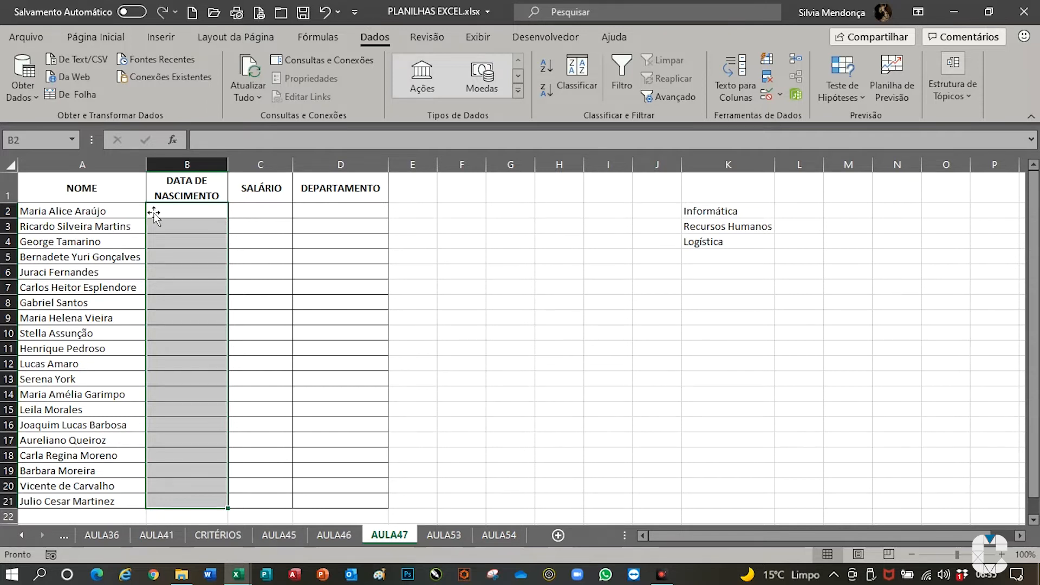
{"action": "left_click", "coordinate": [772, 96]}
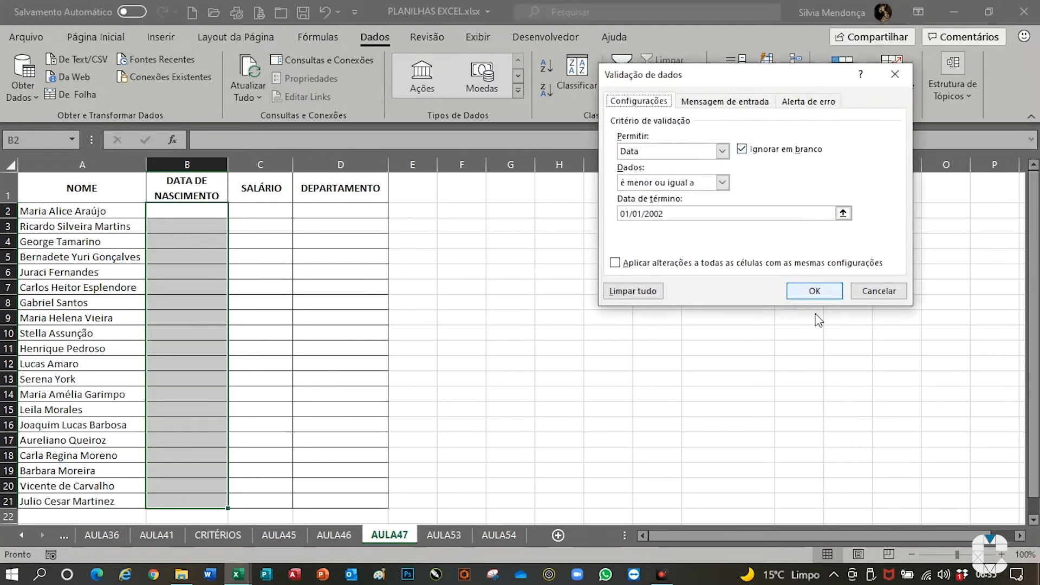
{"action": "left_click", "coordinate": [706, 106]}
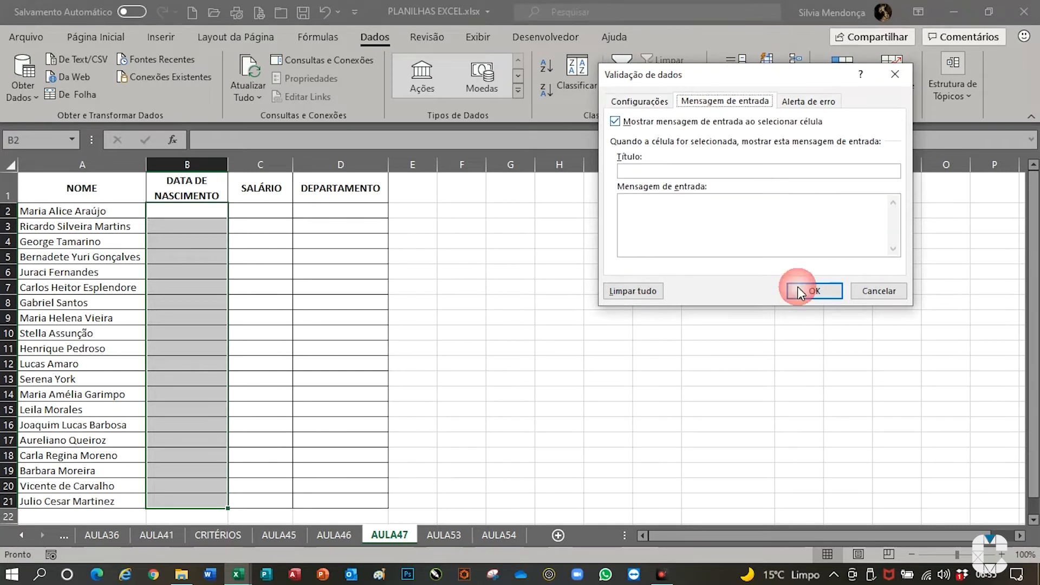
{"action": "left_click", "coordinate": [644, 172]}
{"action": "type", "text": "ATENÇÃO"}
{"action": "left_click", "coordinate": [660, 219]}
{"action": "type", "text": "Adata"}
{"action": "key", "text": "BackSpace"}
{"action": "key", "text": "BackSpace"}
{"action": "key", "text": "BackSpace"}
{"action": "key", "text": "BackSpace"}
{"action": "type", "text": "data deve"}
{"action": "type", "text": "ser "}
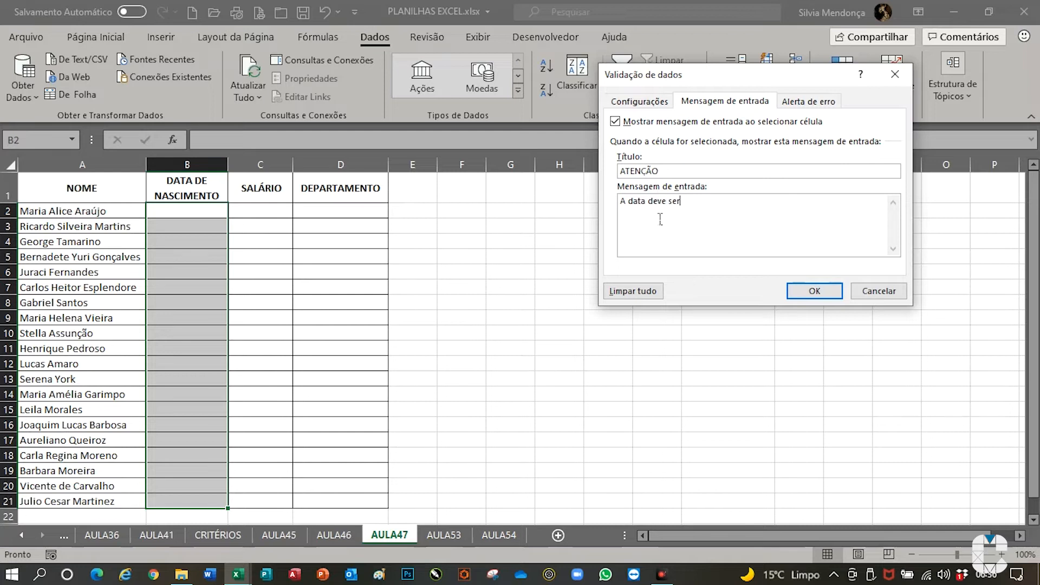
{"action": "type", "text": "menor ou igual a 01/01/2002"}
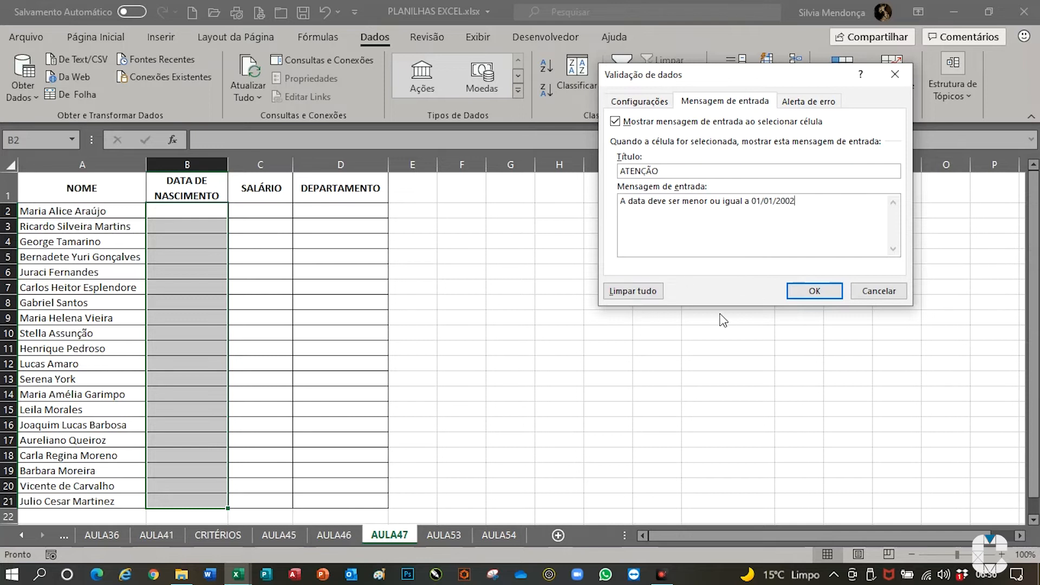
Add an error alert titled "DADOS INCORRETO" with the message "A data digitada não corresponde ao valor correto" and apply it
{"action": "left_click", "coordinate": [809, 107]}
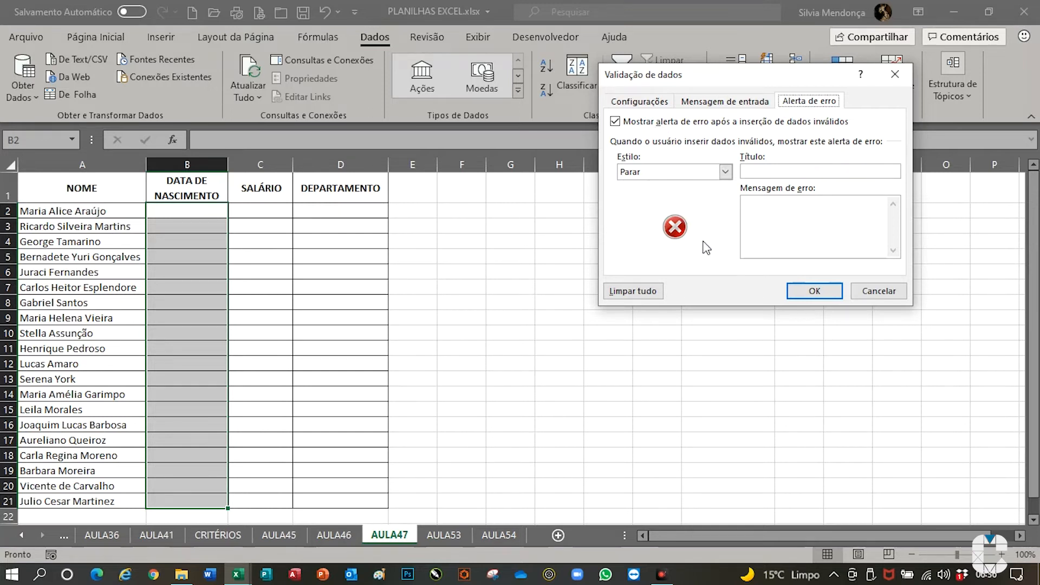
{"action": "left_click", "coordinate": [778, 176]}
{"action": "type", "text": "DADOS INCORRETO"}
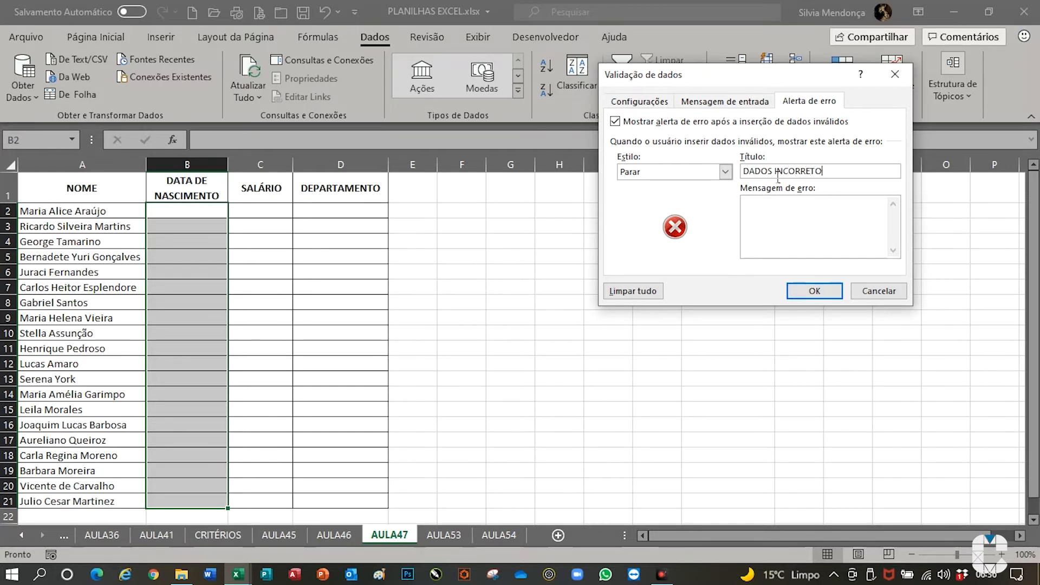
{"action": "left_click", "coordinate": [780, 217]}
{"action": "type", "text": "A data digitada não corresponde"}
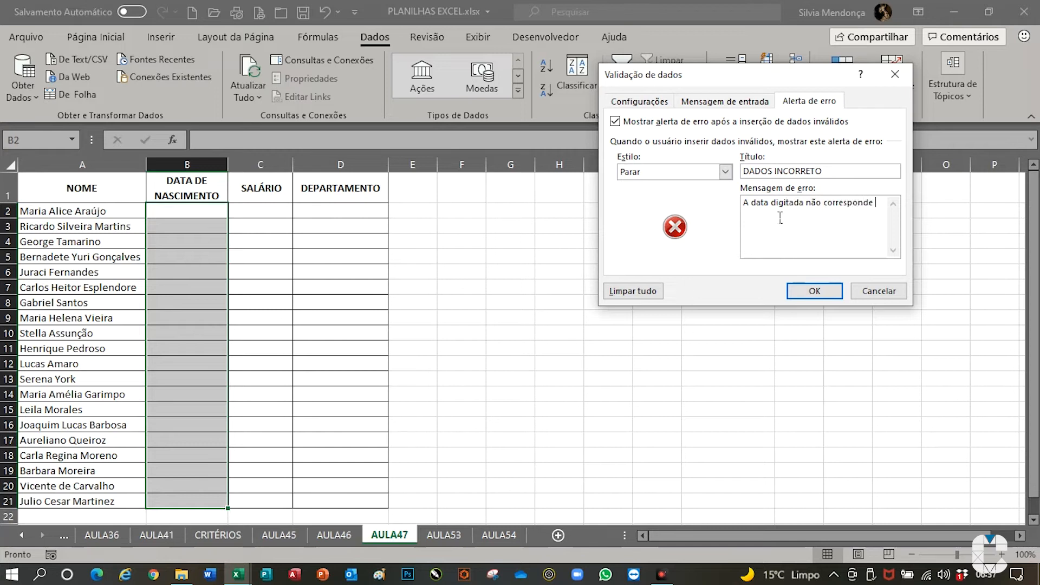
{"action": "type", "text": " ao valor correto"}
{"action": "left_click", "coordinate": [819, 290]}
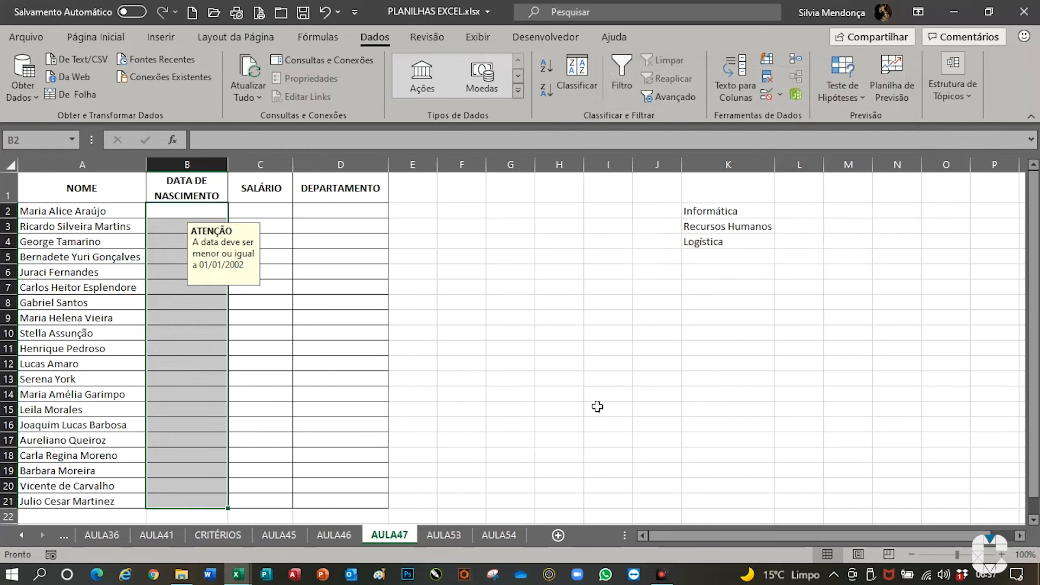
Test the error alert with an out-of-range birth date in cell B2 and choose to retry the entry
{"action": "left_click", "coordinate": [188, 216]}
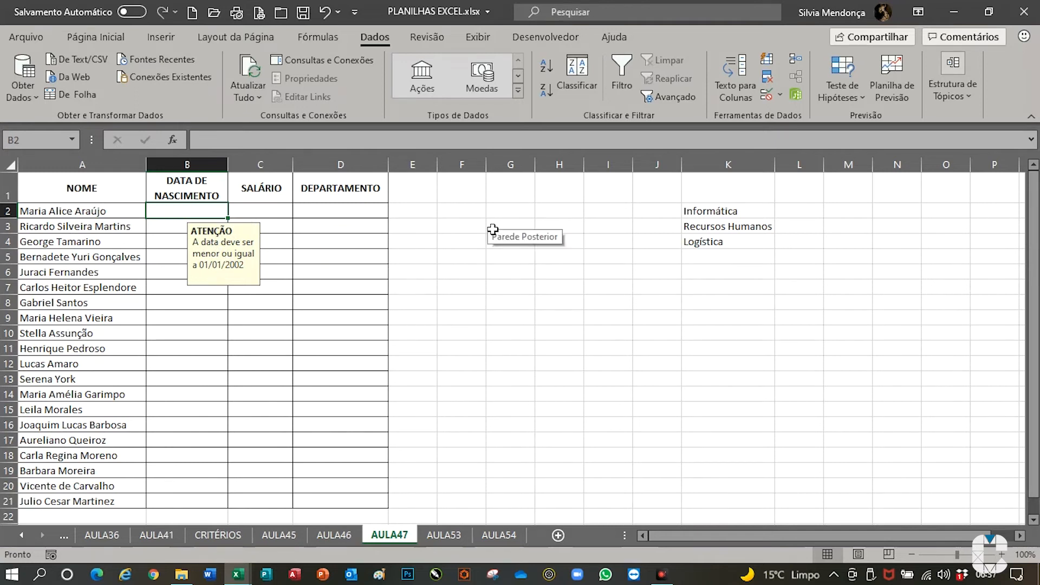
{"action": "type", "text": "10"}
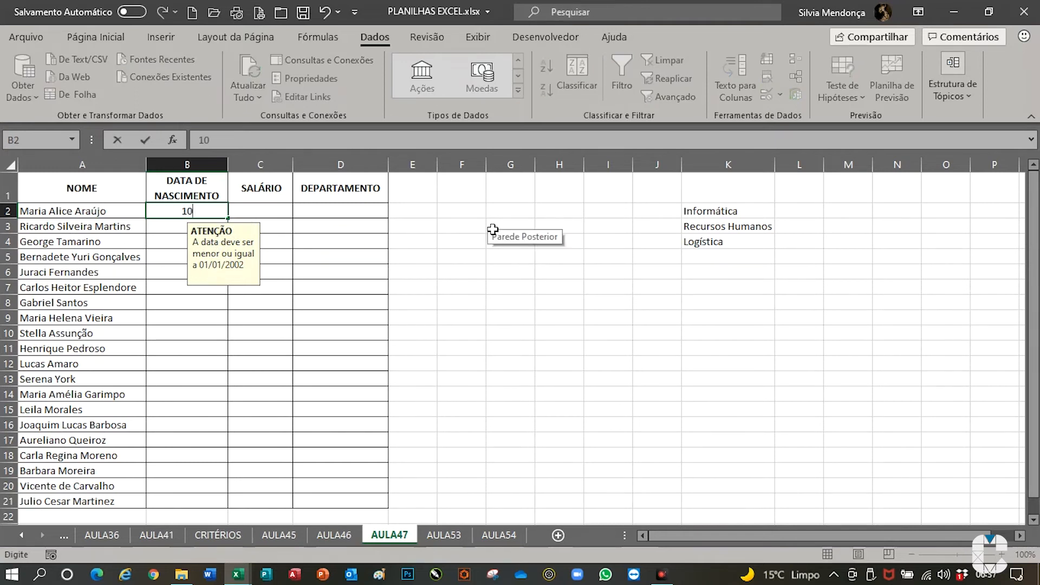
{"action": "type", "text": "/01/2002"}
{"action": "key", "text": "Return"}
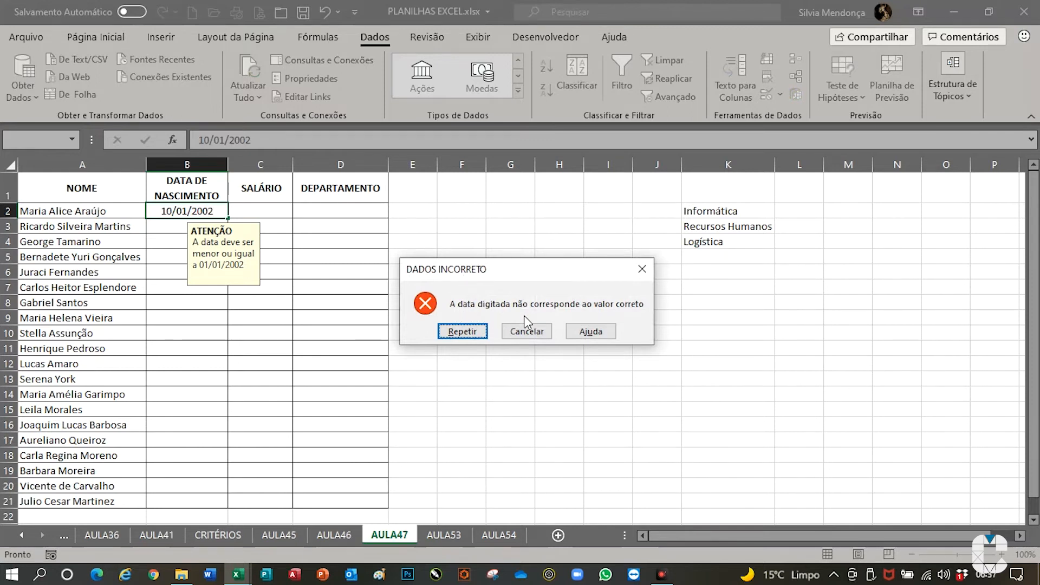
{"action": "left_click", "coordinate": [463, 332]}
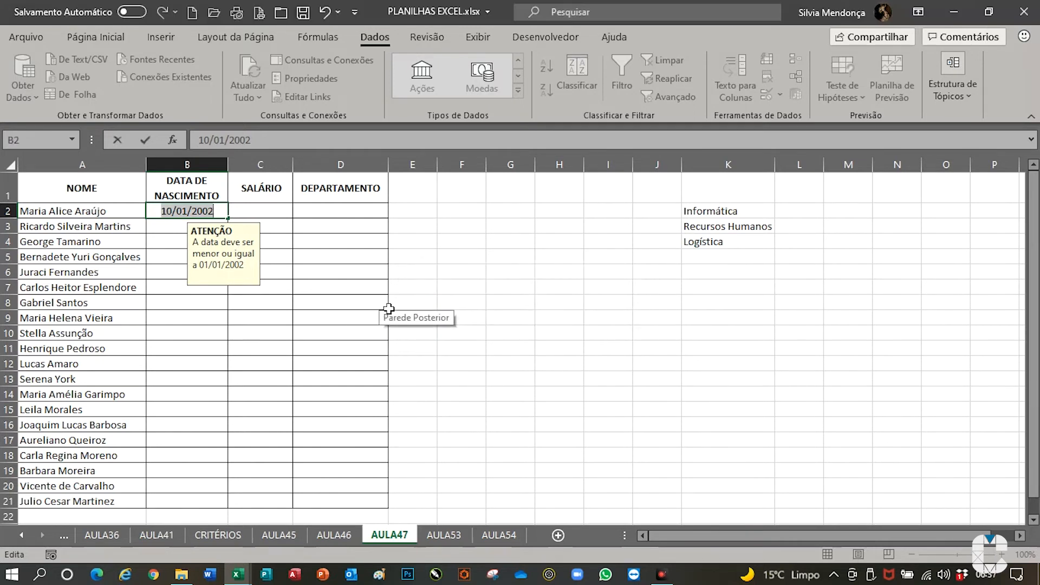
Replace the rejected entry in B2 with a birth date before the 01/01/2002 limit
{"action": "key", "text": "BackSpace"}
{"action": "type", "text": "30/"}
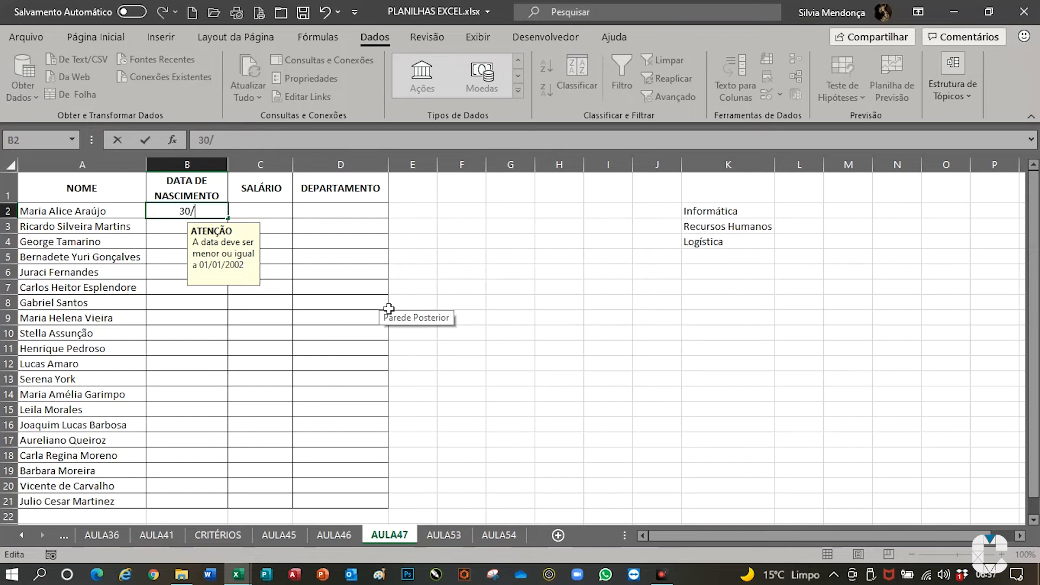
{"action": "type", "text": "12/2001"}
{"action": "key", "text": "Return"}
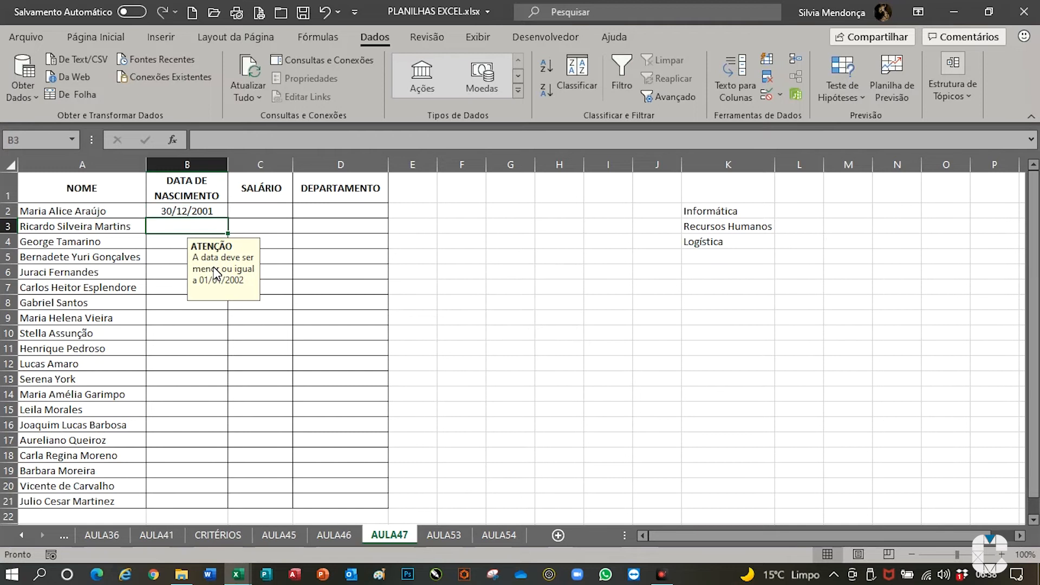
Start a data validation rule for the salary cells C2:C21 that allows only decimal values (Decimal)
{"action": "left_click", "coordinate": [262, 216]}
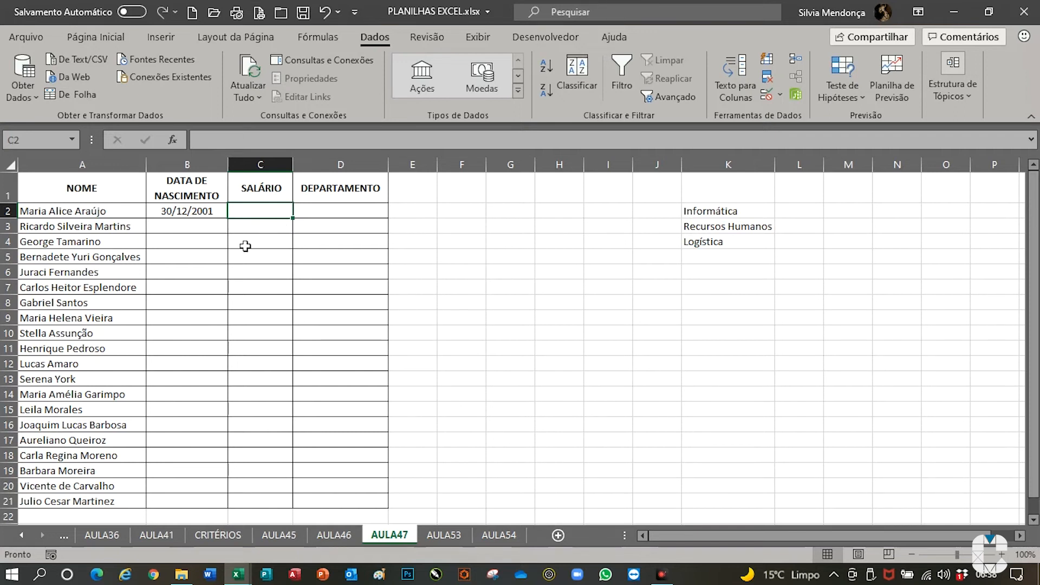
{"action": "left_click_drag", "start_coordinate": [256, 214], "coordinate": [248, 500]}
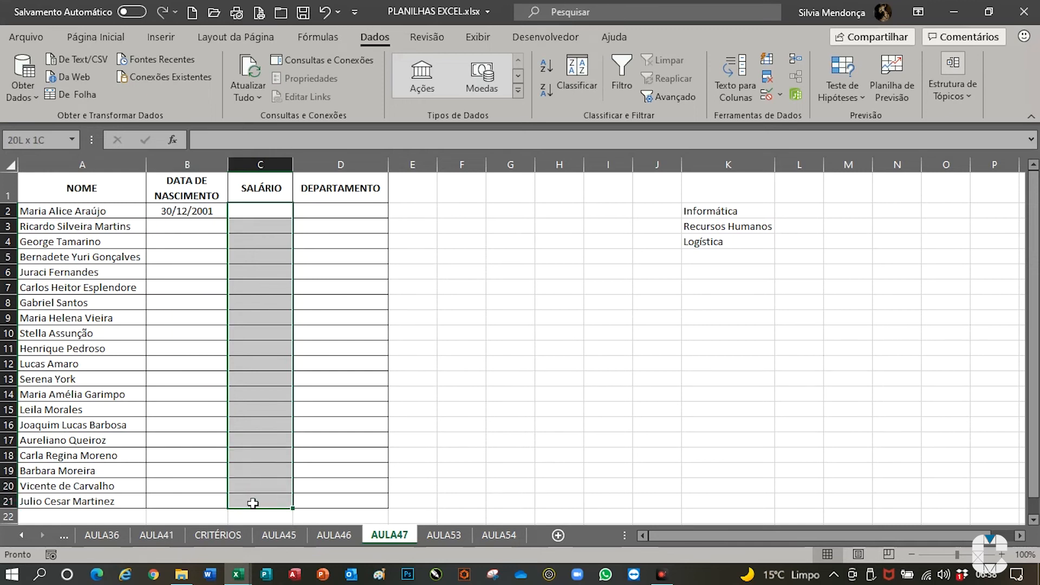
{"action": "left_click", "coordinate": [766, 98]}
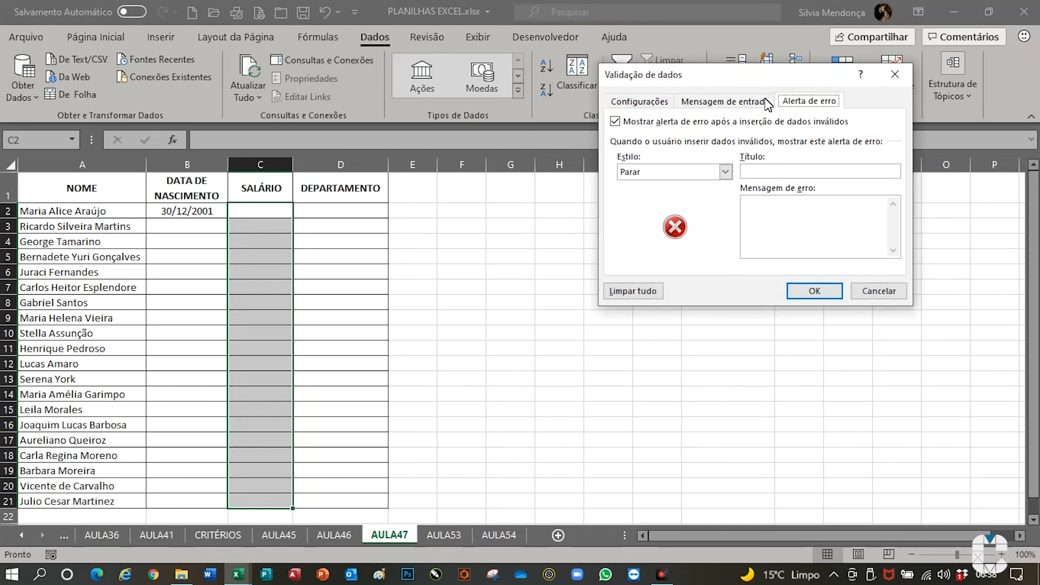
{"action": "left_click", "coordinate": [641, 102]}
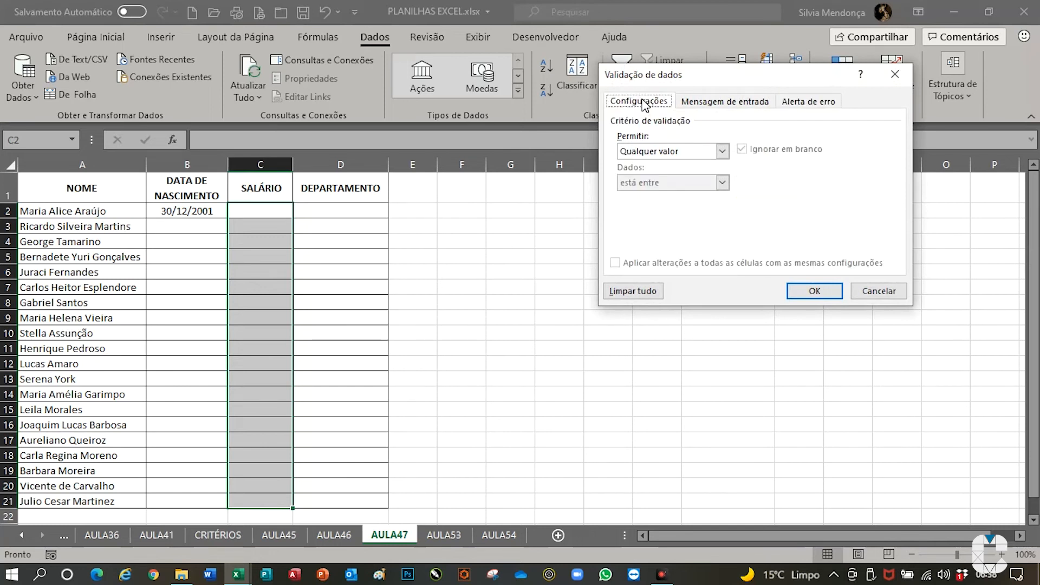
{"action": "left_click", "coordinate": [723, 151]}
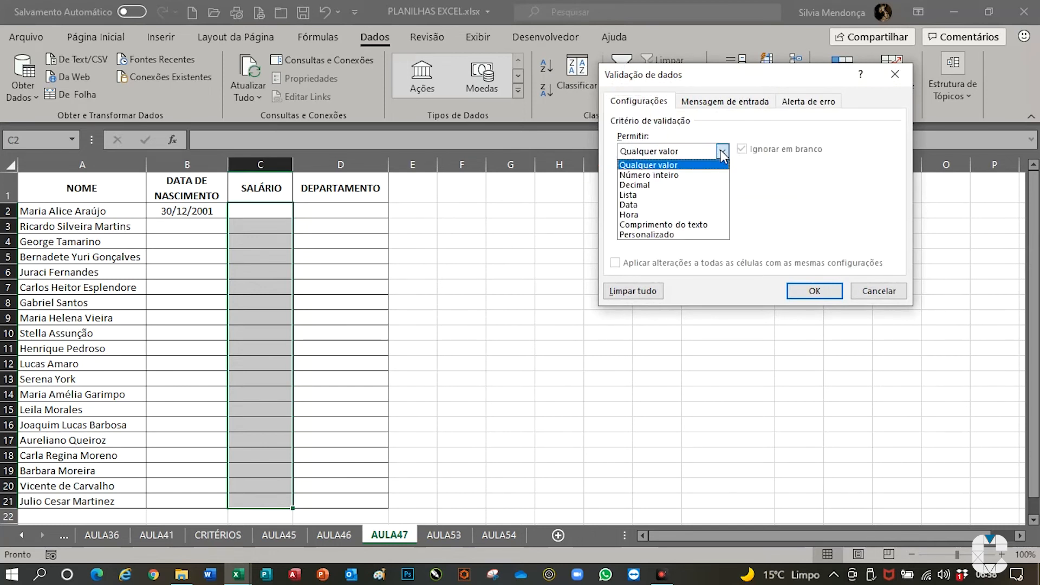
{"action": "left_click", "coordinate": [639, 185]}
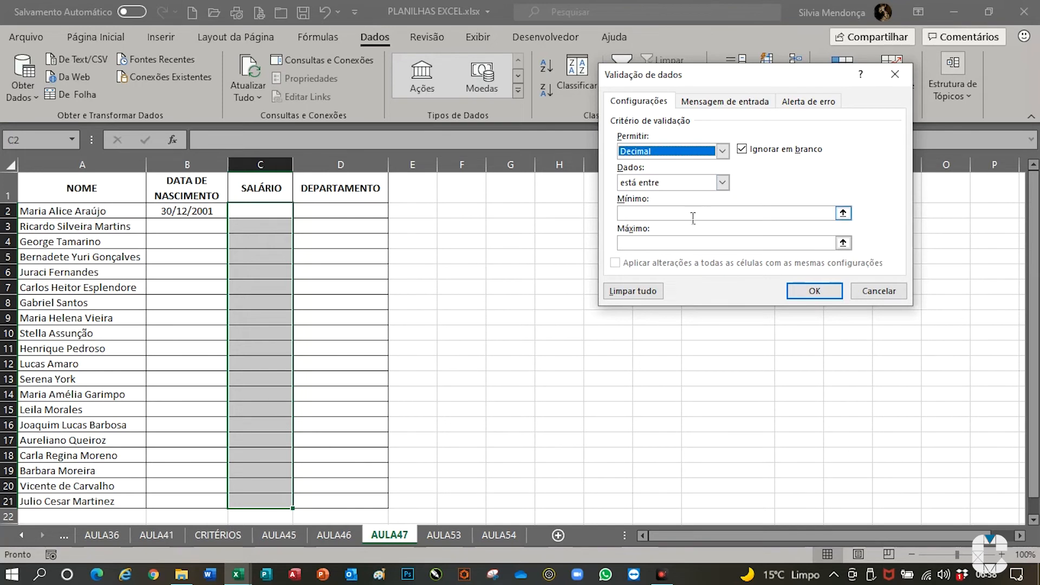
Limit the salary rule to values between (está entre) a minimum of 1000 and a maximum of 6000, and apply it
{"action": "left_click", "coordinate": [658, 217]}
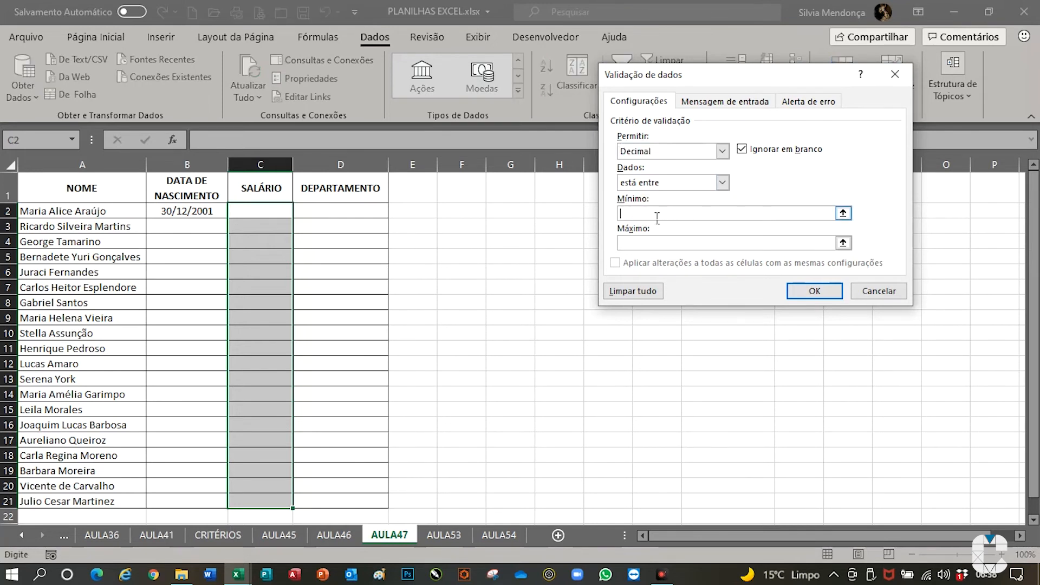
{"action": "left_click", "coordinate": [723, 182]}
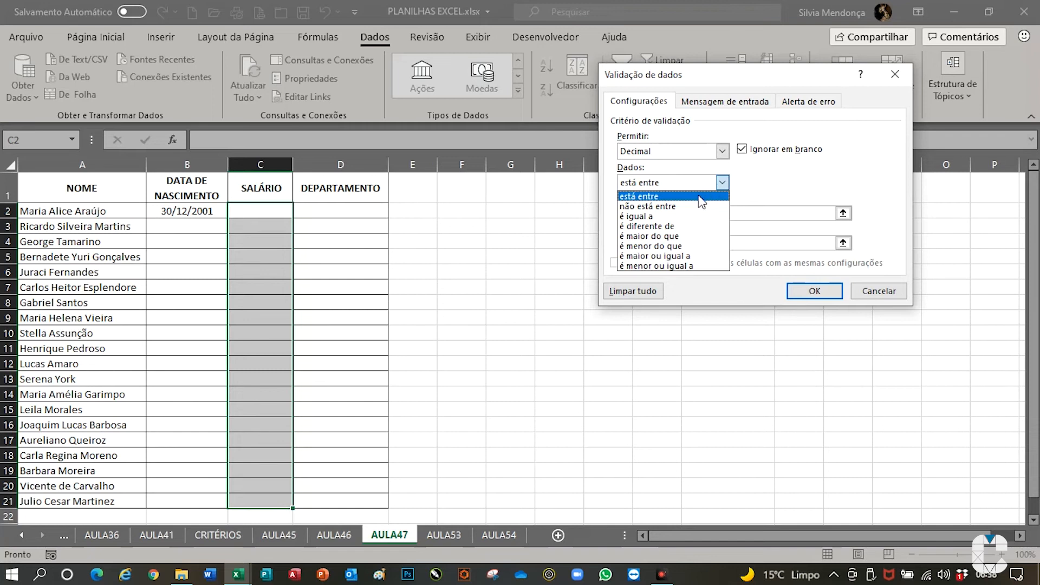
{"action": "left_click", "coordinate": [769, 224]}
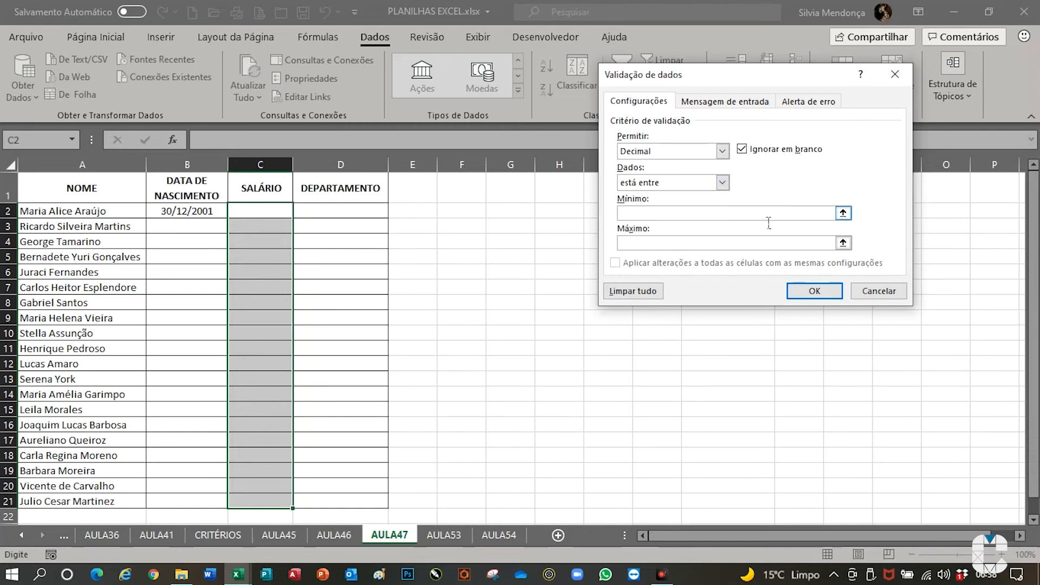
{"action": "type", "text": "1000"}
{"action": "left_click", "coordinate": [669, 245]}
{"action": "left_click", "coordinate": [669, 245]}
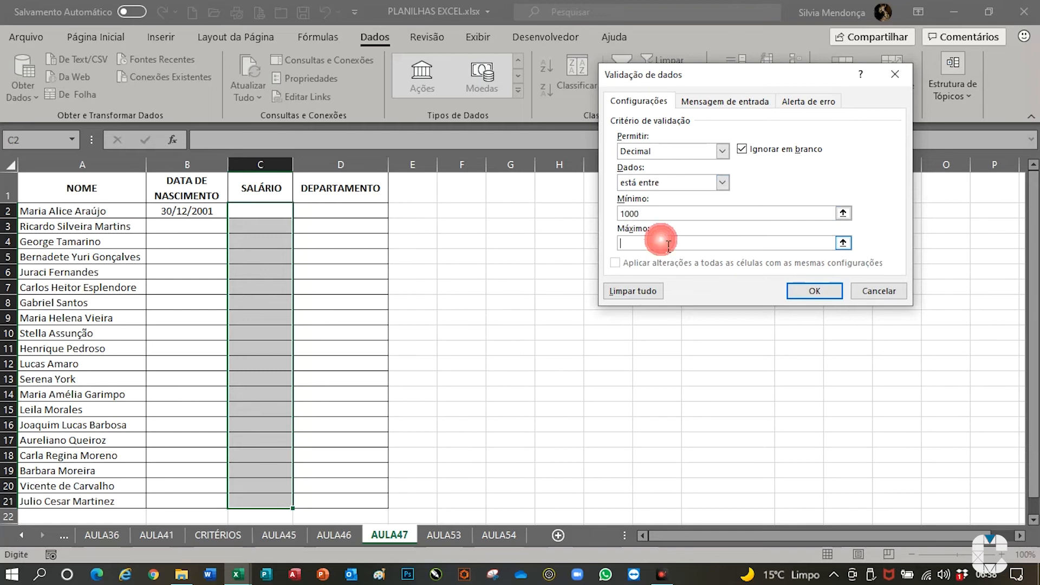
{"action": "type", "text": "6000"}
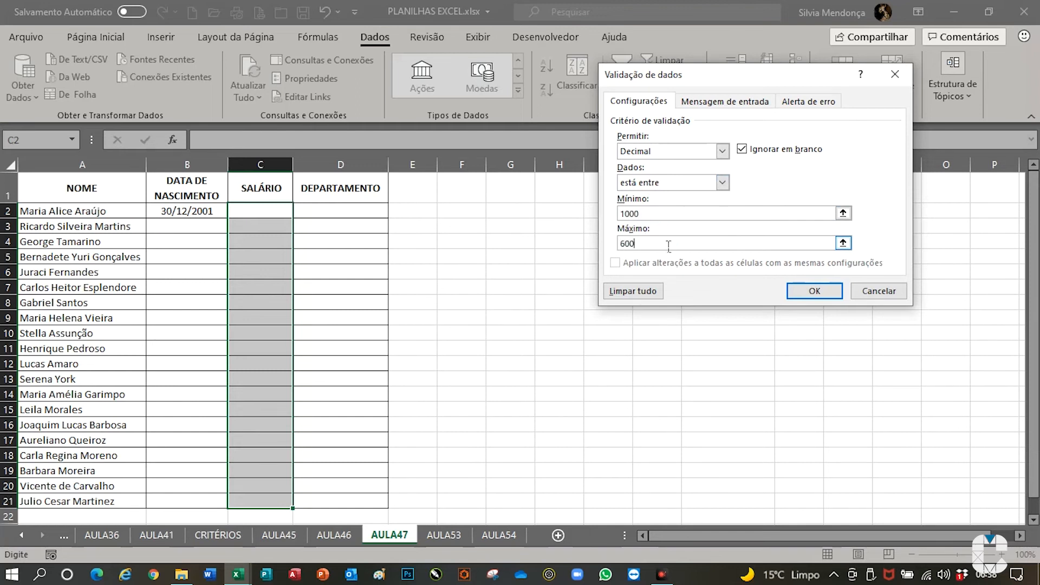
{"action": "left_click", "coordinate": [815, 292]}
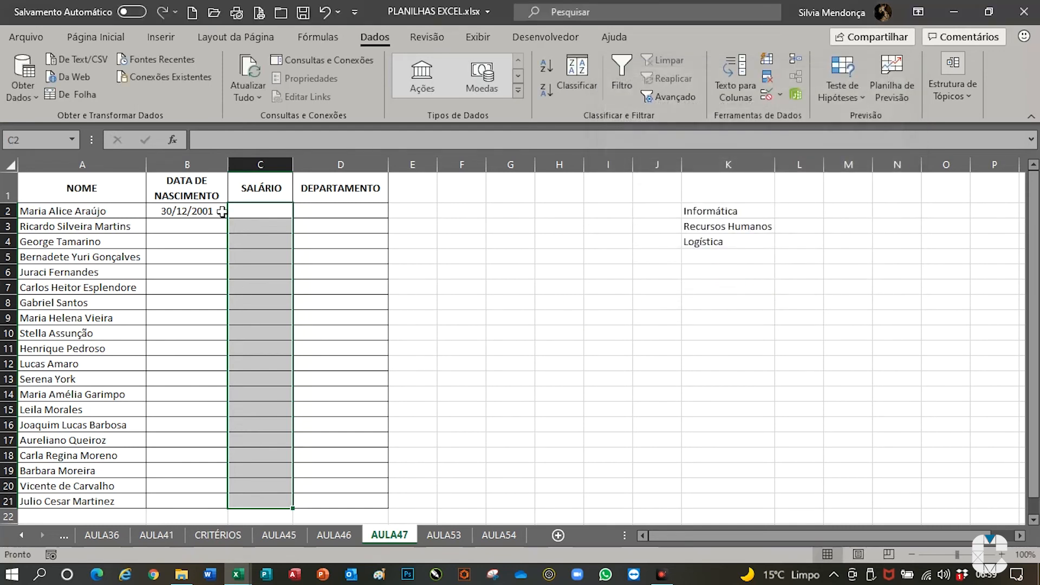
Enter a salary of 6000 in cell C2
{"action": "left_click", "coordinate": [263, 216]}
{"action": "type", "text": "6000"}
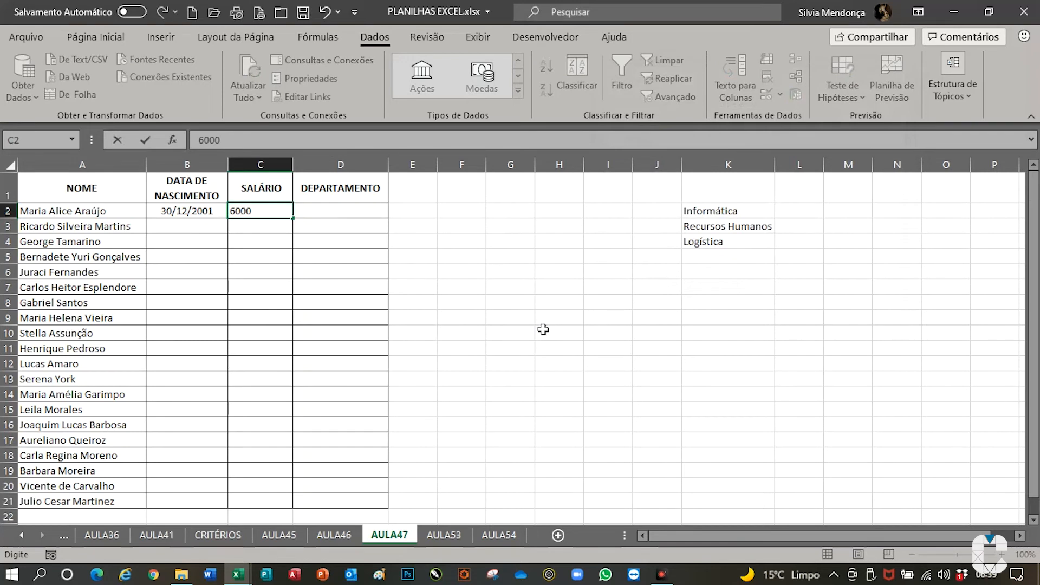
{"action": "key", "text": "Return"}
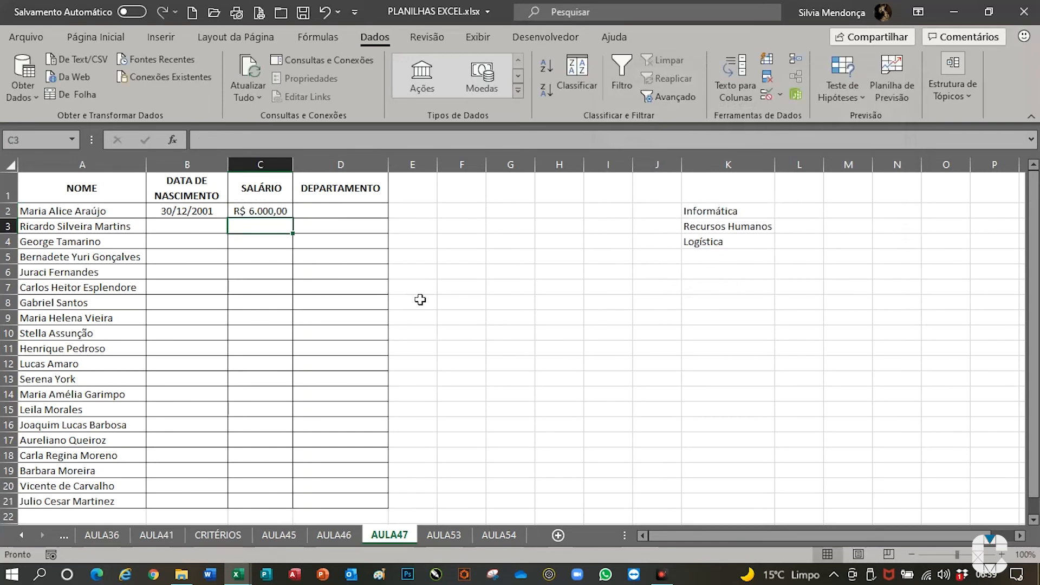
Test the salary rule with 6001 in cell C3, choose to retry, and enter 5200 instead
{"action": "type", "text": "6001"}
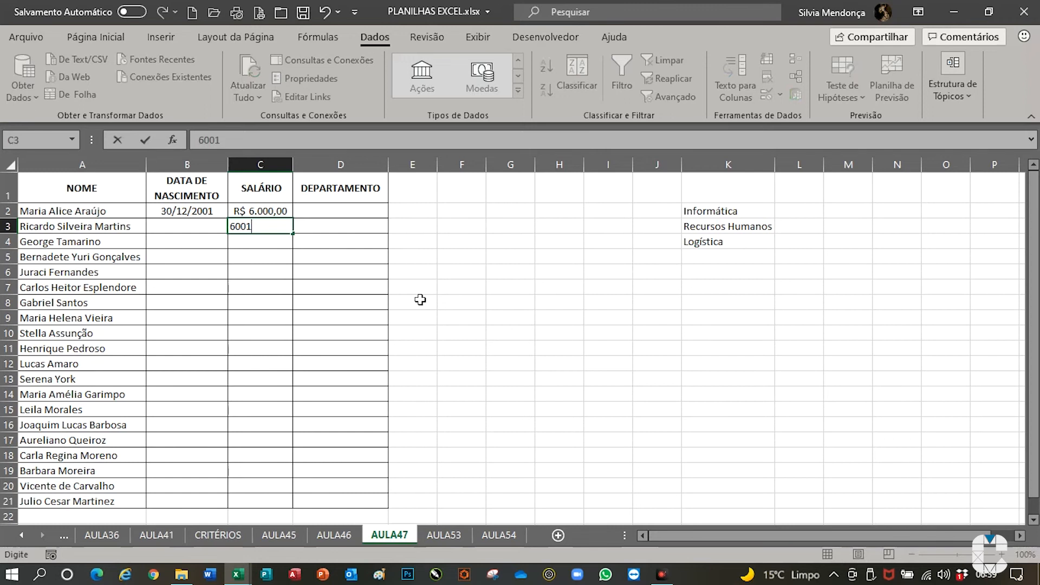
{"action": "key", "text": "Return"}
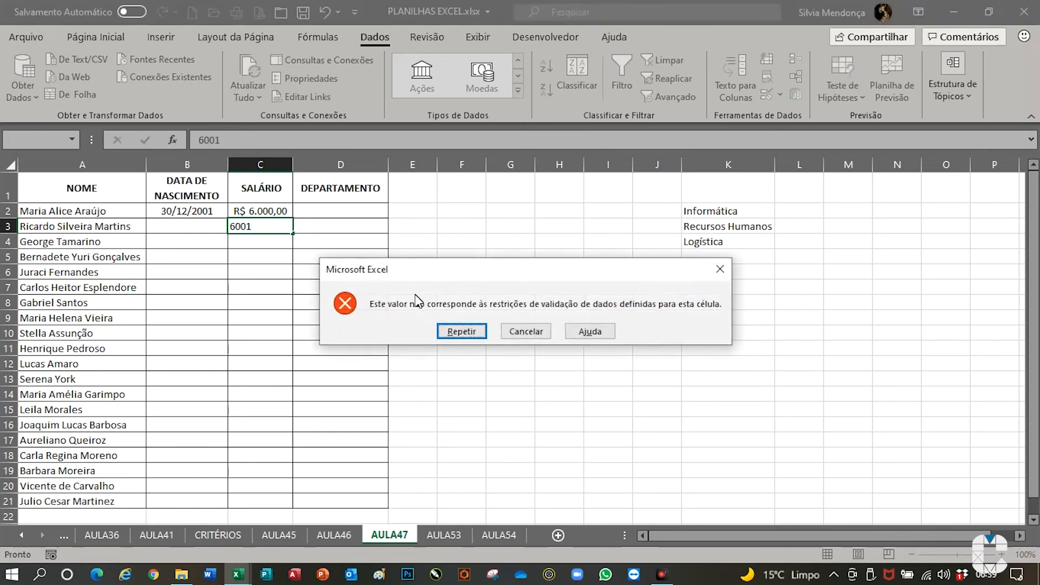
{"action": "left_click", "coordinate": [472, 332]}
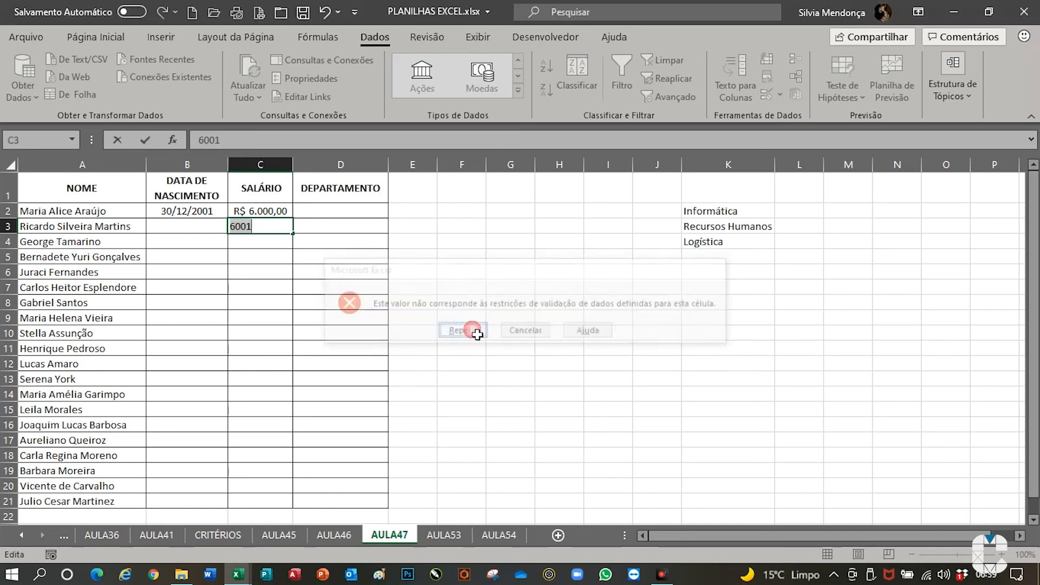
{"action": "type", "text": "5200"}
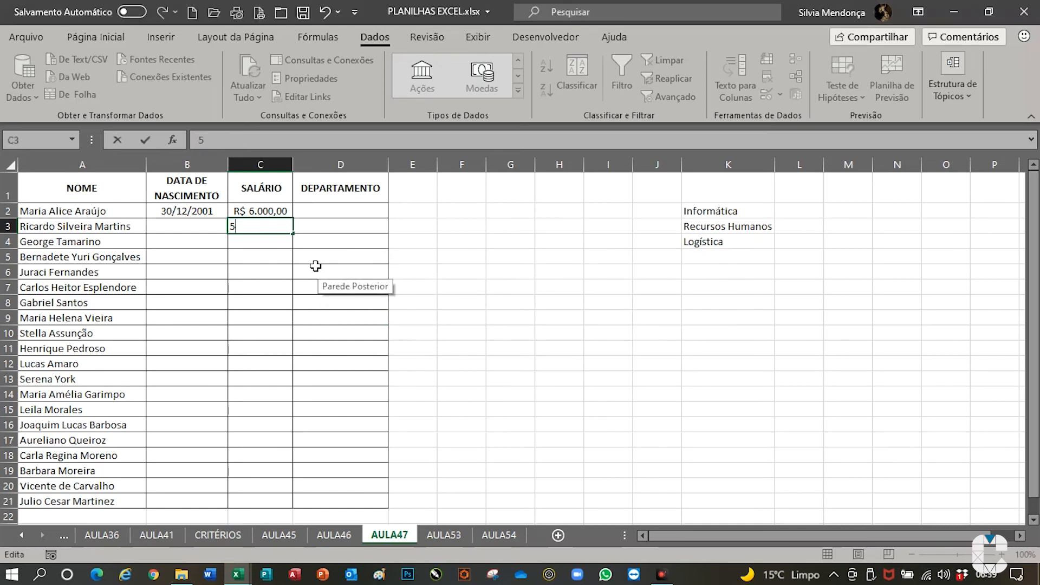
{"action": "key", "text": "Return"}
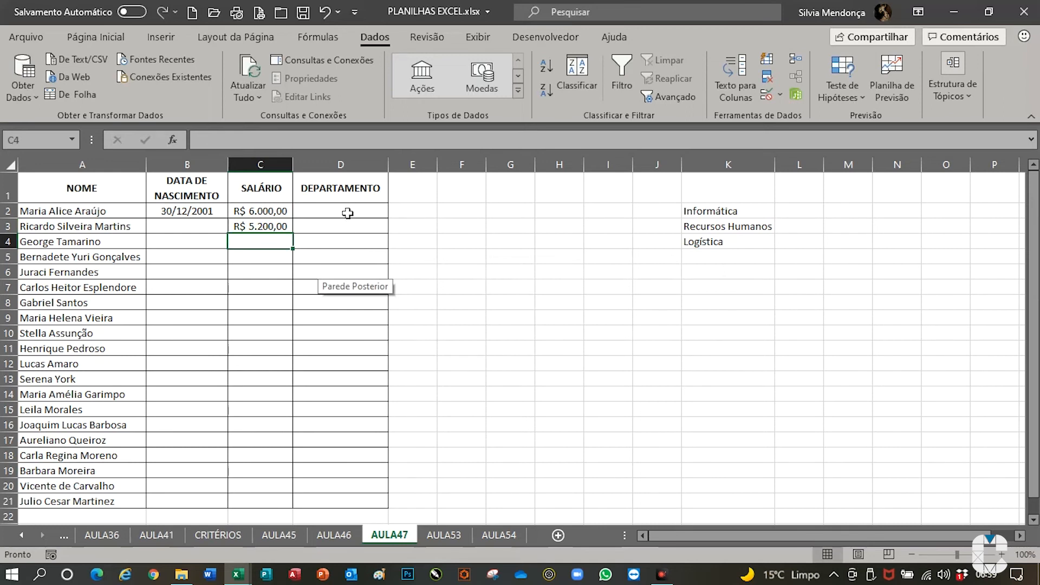
Apply a list validation (Lista) to the department cells D2:D21, using the departments in =$K$2:$K$4 as the source
{"action": "left_click", "coordinate": [347, 211]}
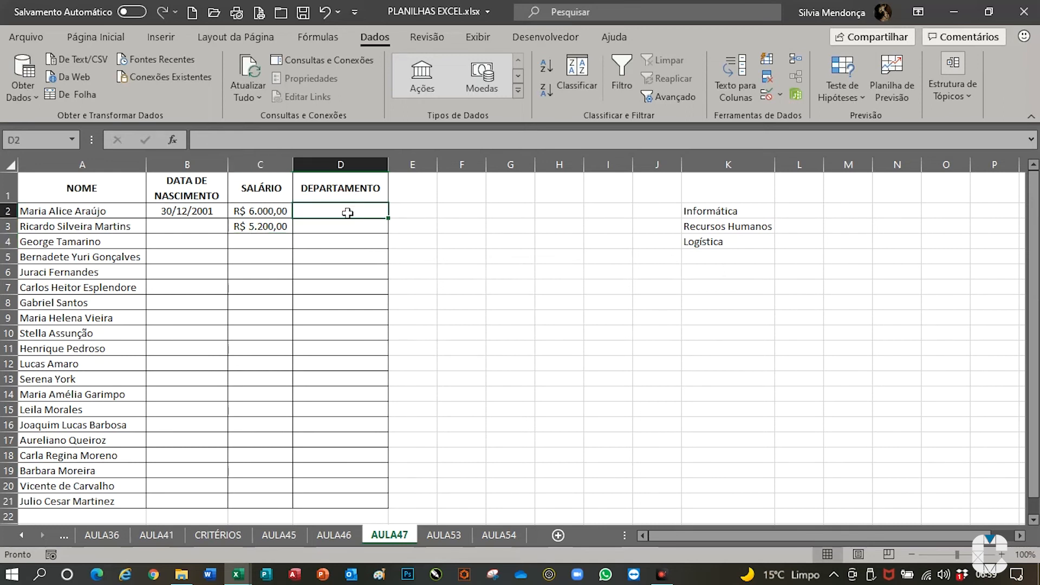
{"action": "left_click_drag", "start_coordinate": [349, 225], "coordinate": [352, 504]}
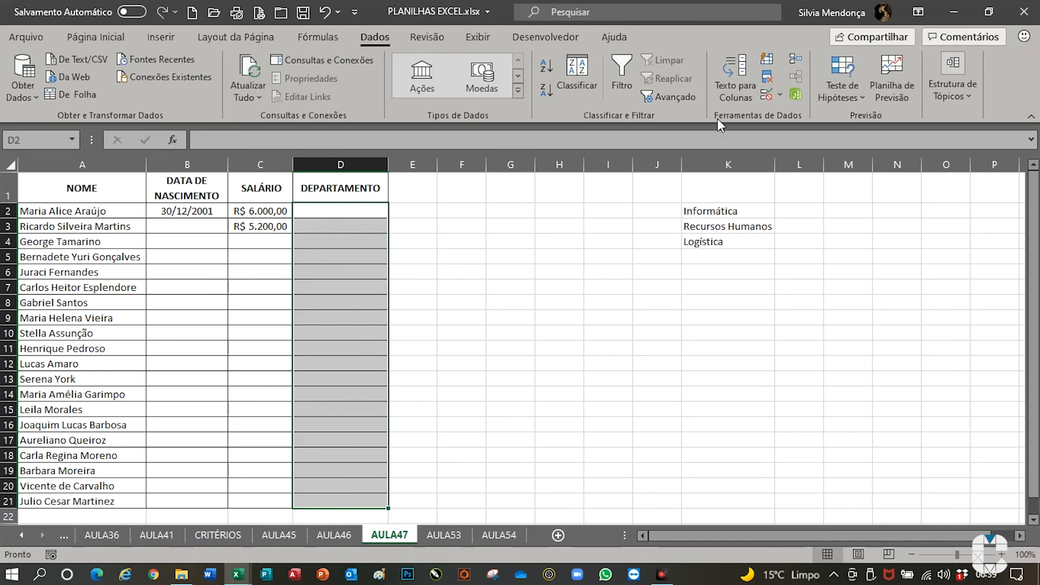
{"action": "left_click", "coordinate": [766, 94]}
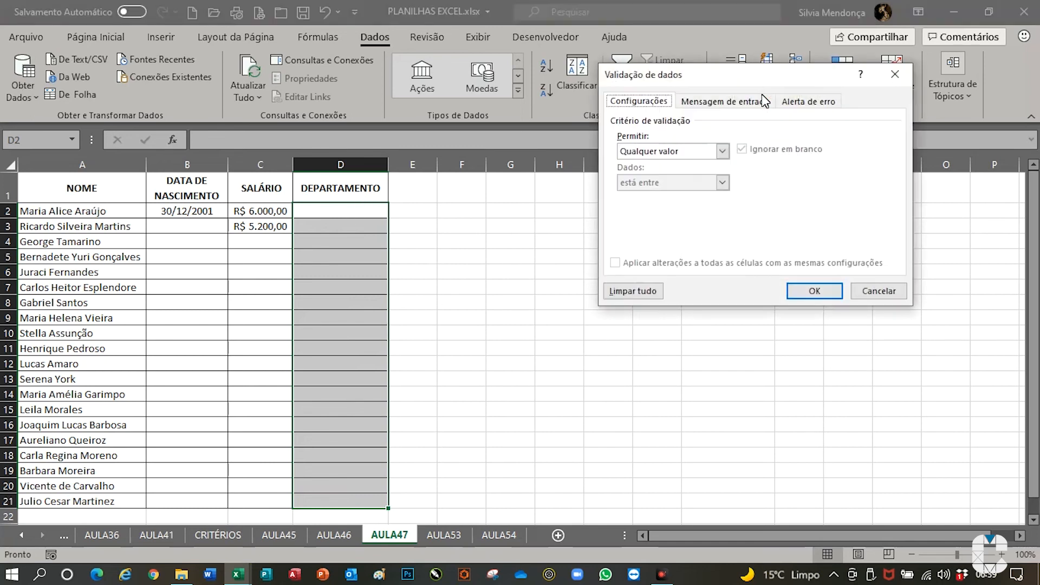
{"action": "left_click", "coordinate": [722, 152]}
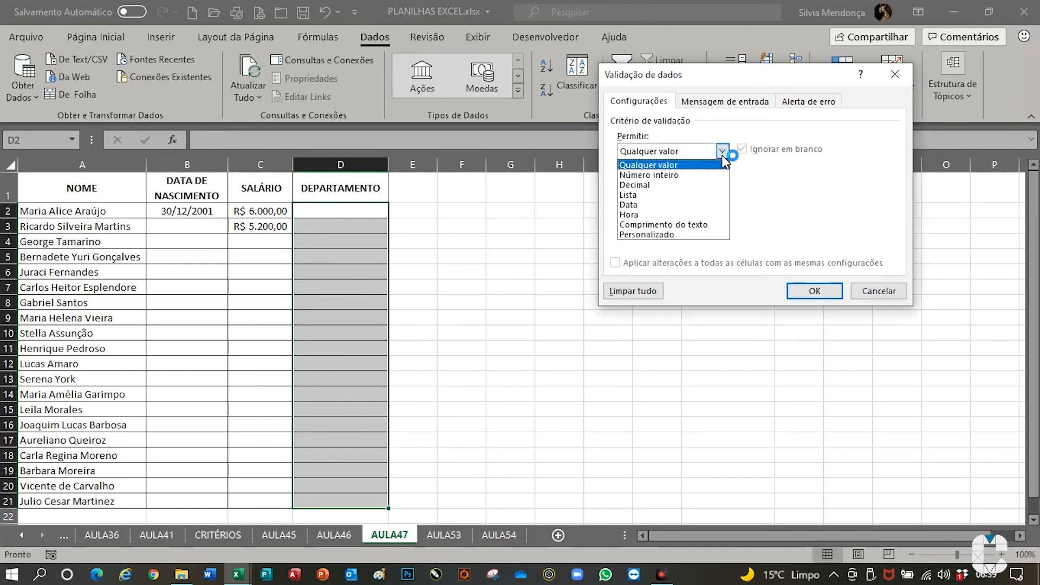
{"action": "left_click", "coordinate": [648, 195]}
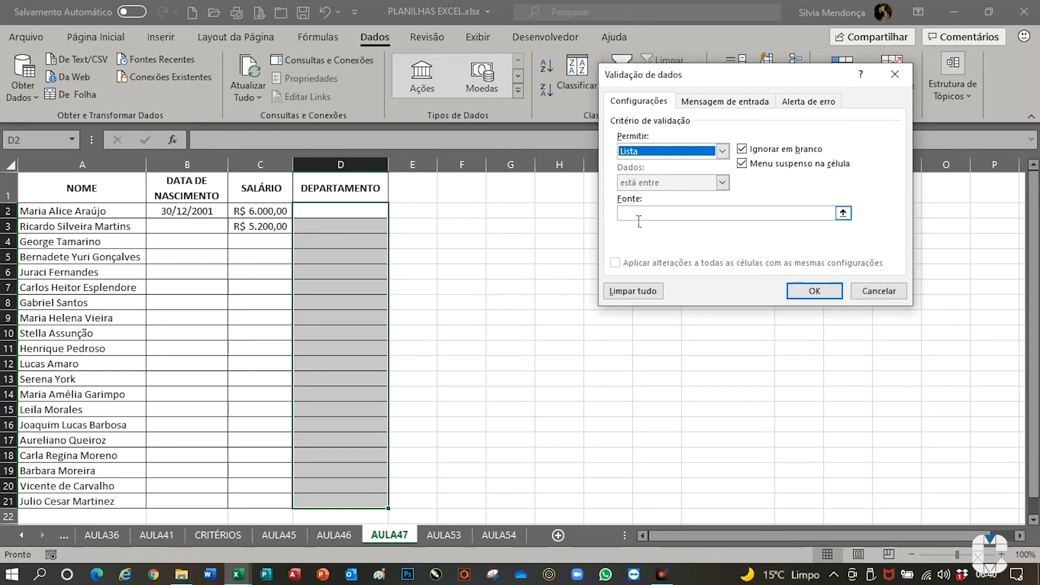
{"action": "left_click", "coordinate": [847, 214]}
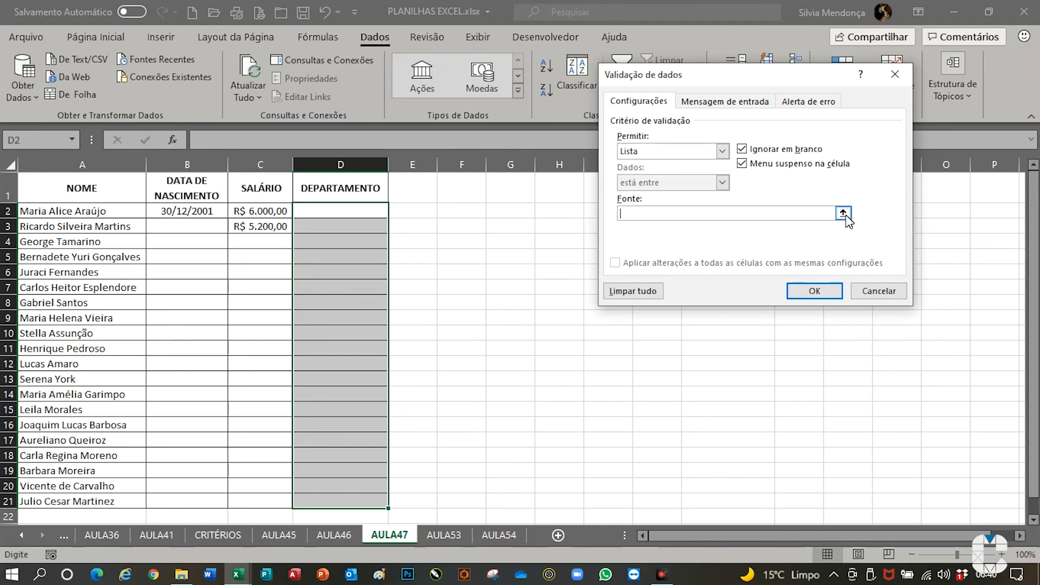
{"action": "left_click_drag", "start_coordinate": [700, 212], "coordinate": [717, 242]}
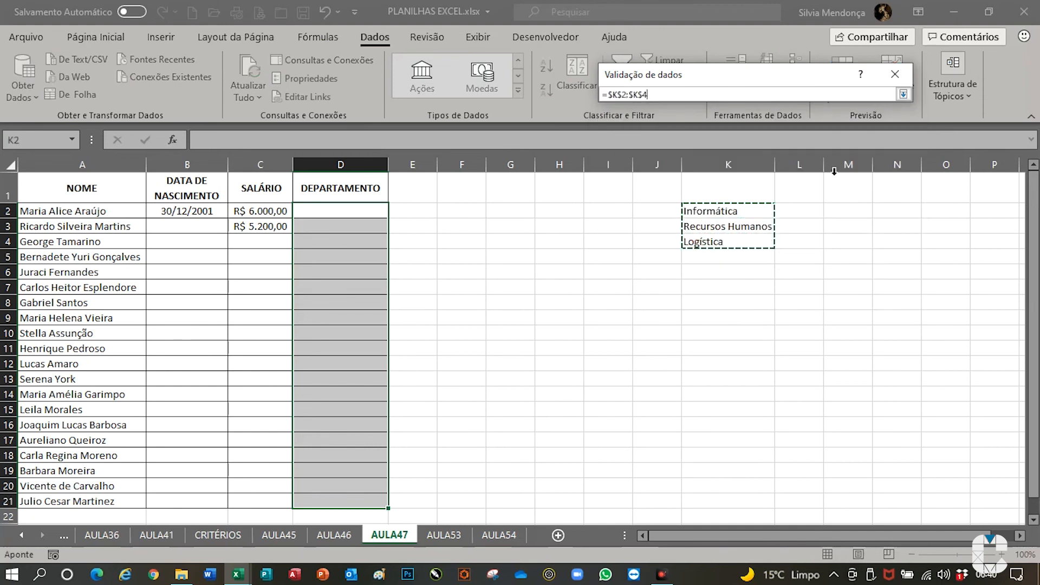
{"action": "left_click", "coordinate": [903, 95]}
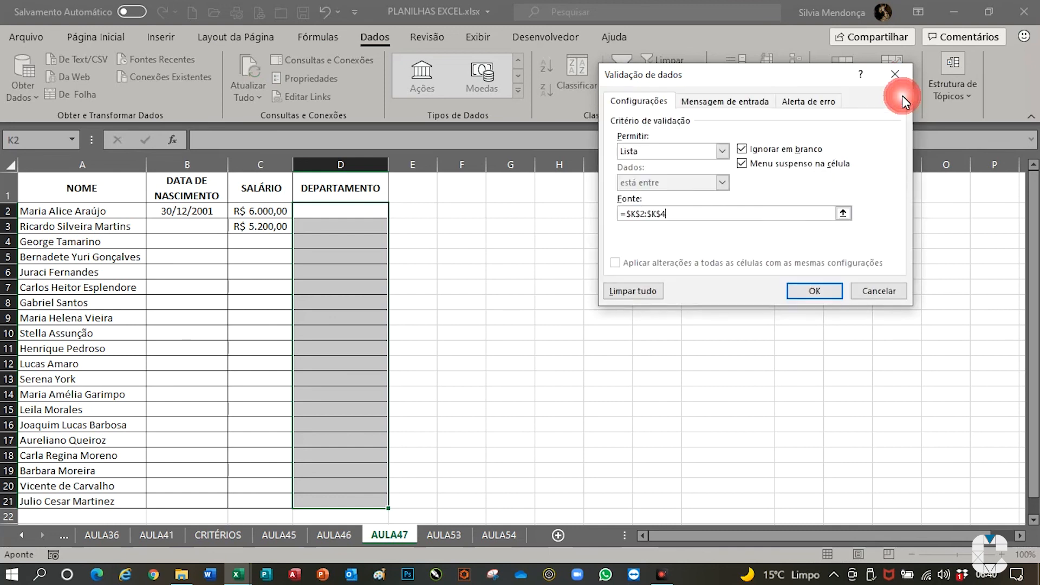
{"action": "left_click", "coordinate": [822, 291]}
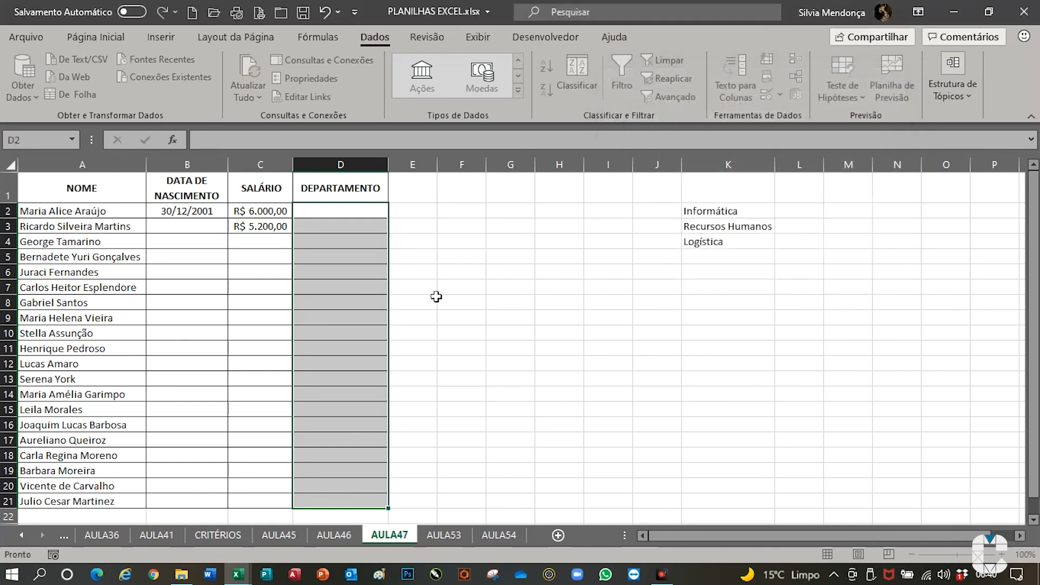
Choose Recursos Humanos from the validation list as the department in cell D2
{"action": "left_click", "coordinate": [362, 213]}
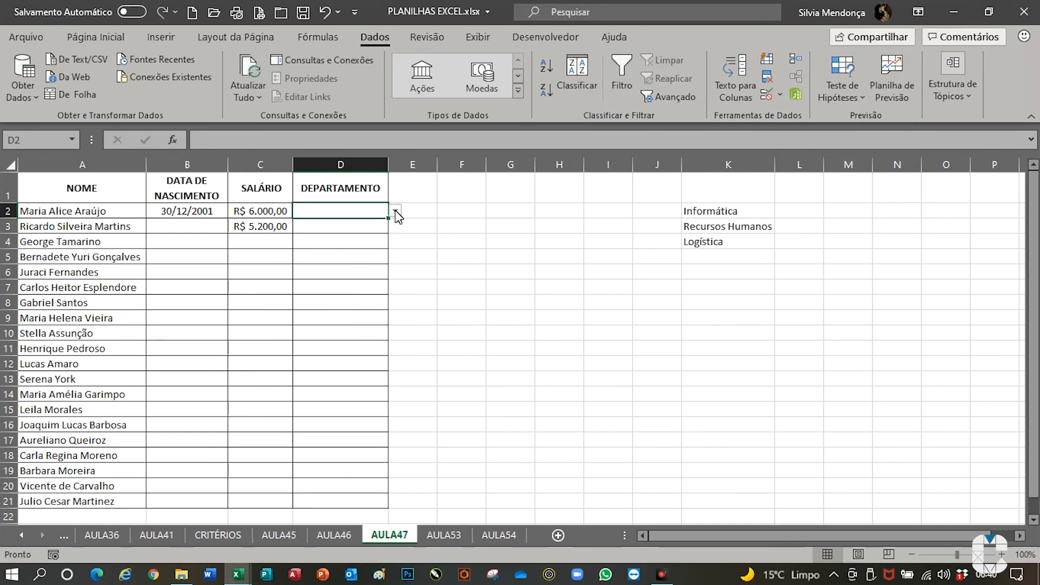
{"action": "left_click", "coordinate": [395, 212]}
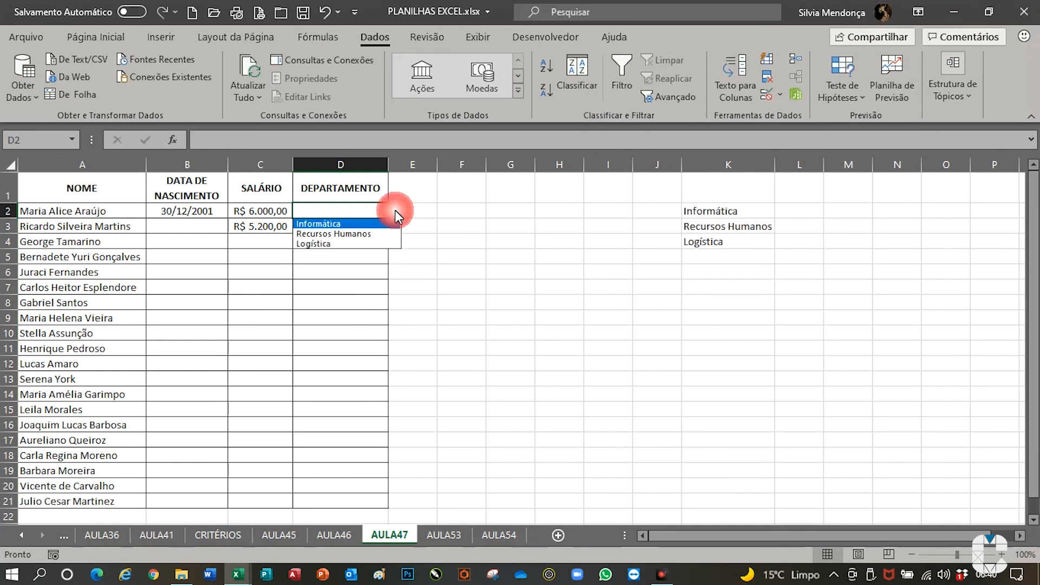
{"action": "left_click", "coordinate": [329, 237]}
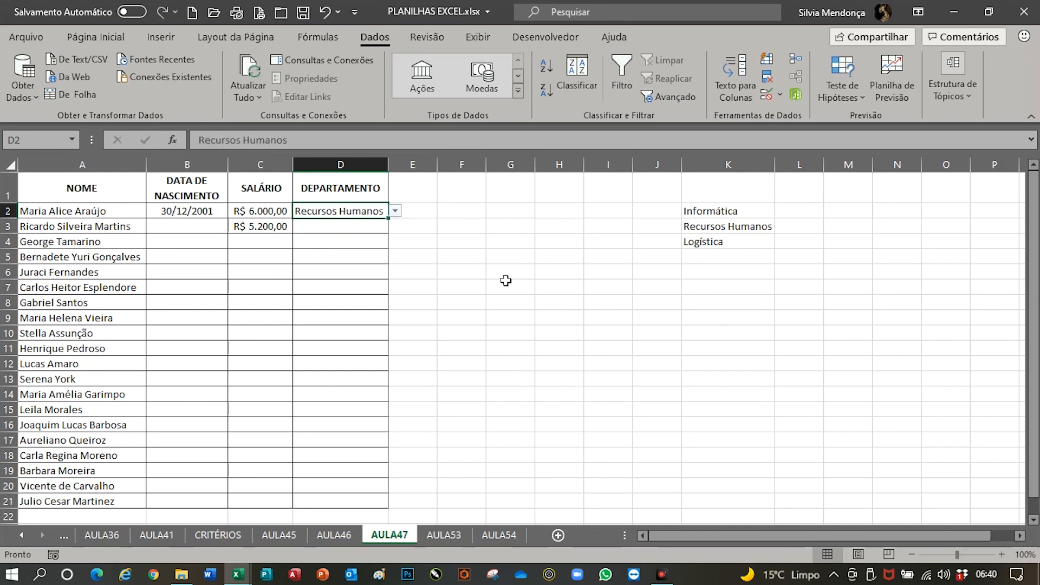